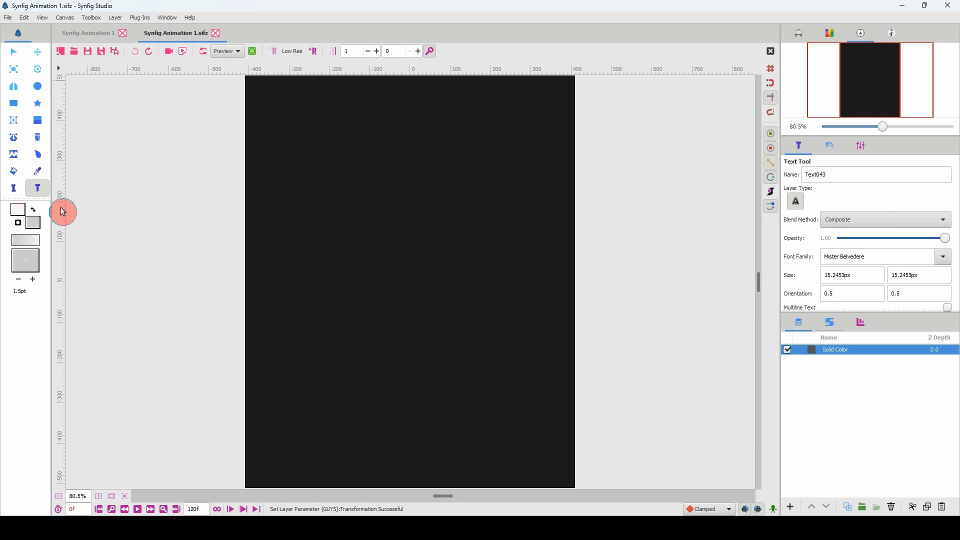
Place two vertical guides just inside the canvas's side edges, at about -360 px and 360 px
left_click_drag(63, 212, 264, 233)
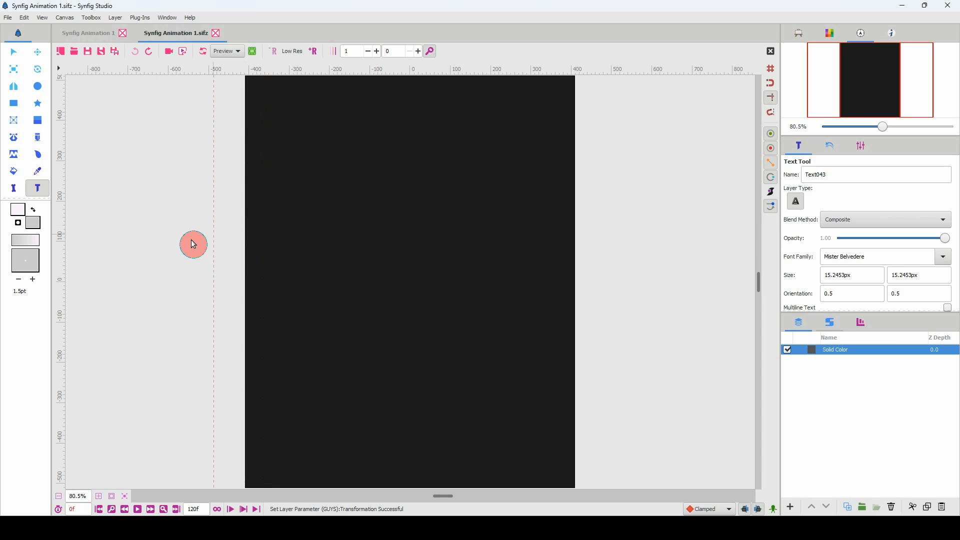
left_click_drag(186, 245, 266, 238)
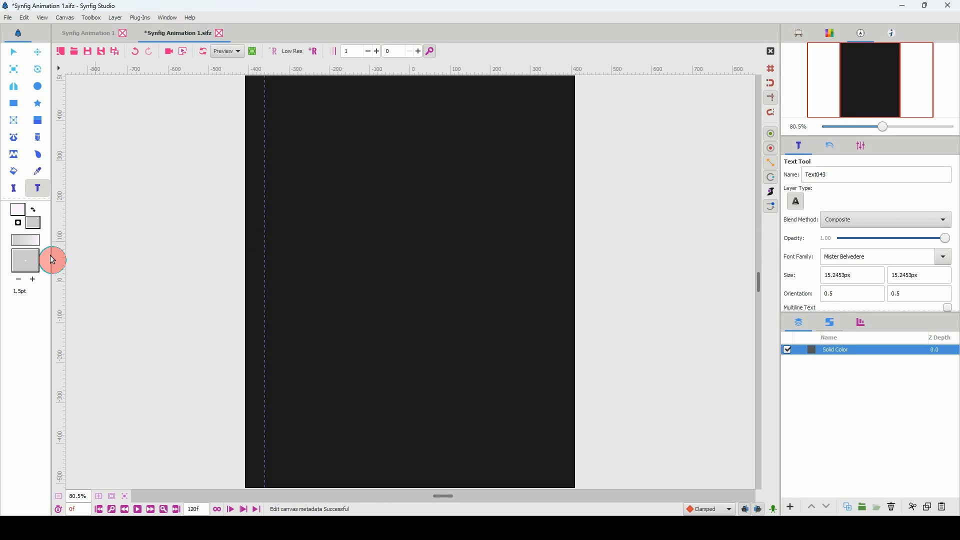
left_click_drag(59, 256, 74, 269)
left_click_drag(425, 275, 556, 266)
Add a text layer reading "GOOD" in the upper-left area of the dark canvas
left_click(318, 134)
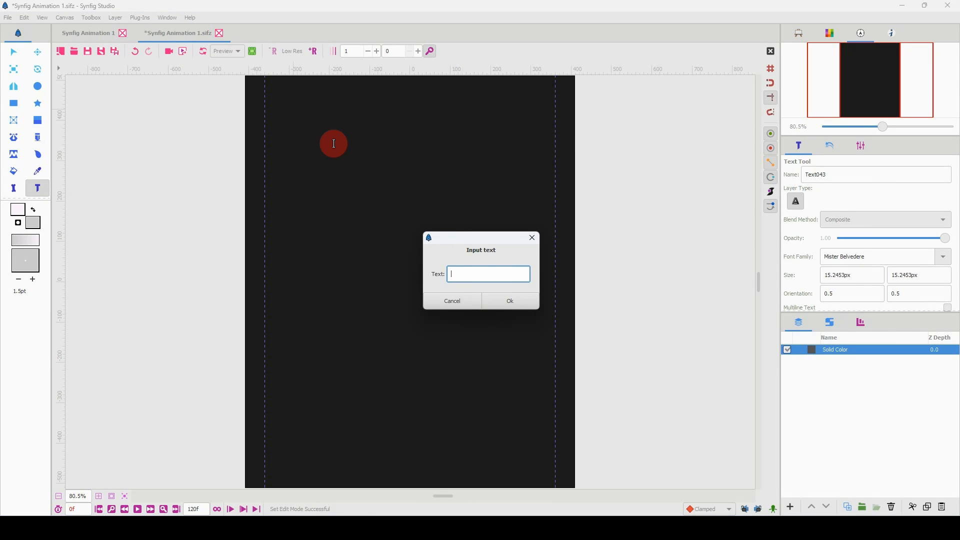
type("GOOD")
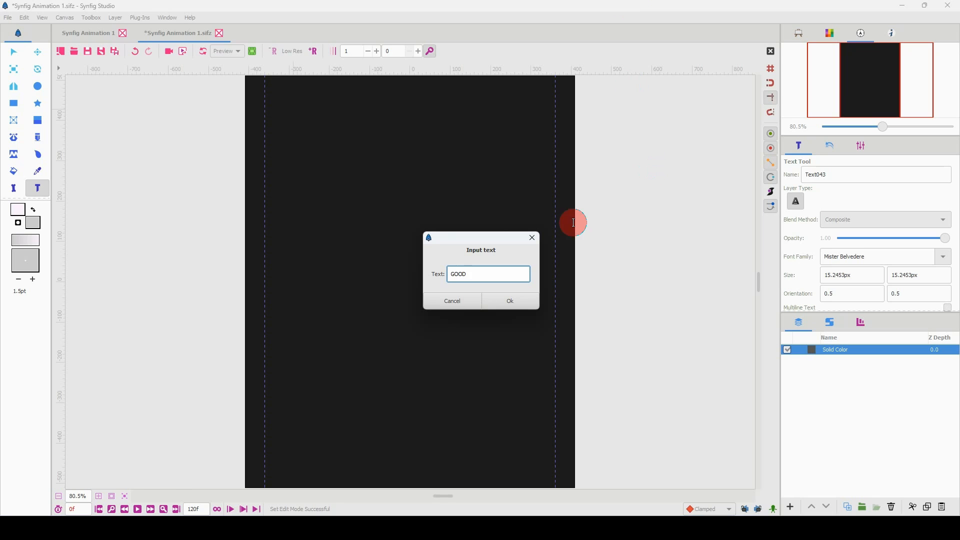
left_click(505, 301)
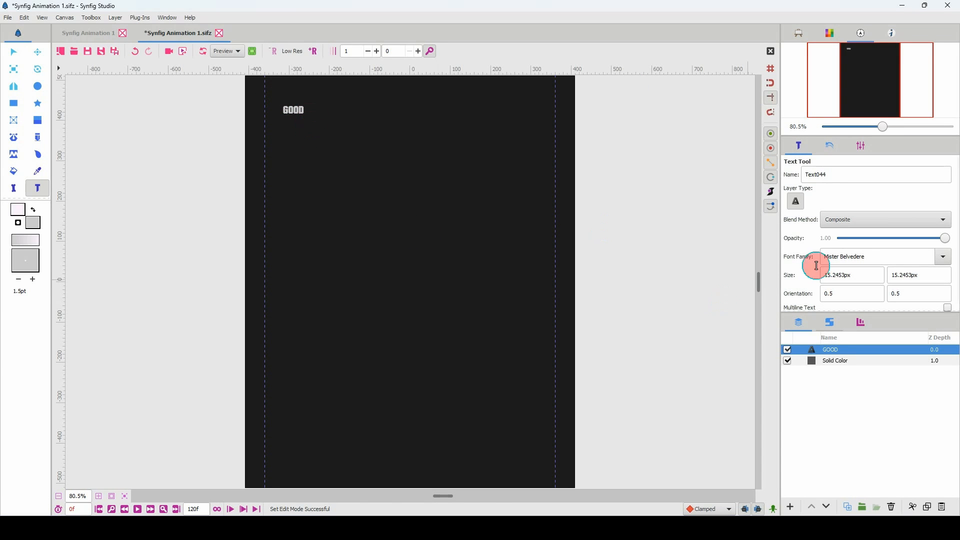
triple_click(831, 257)
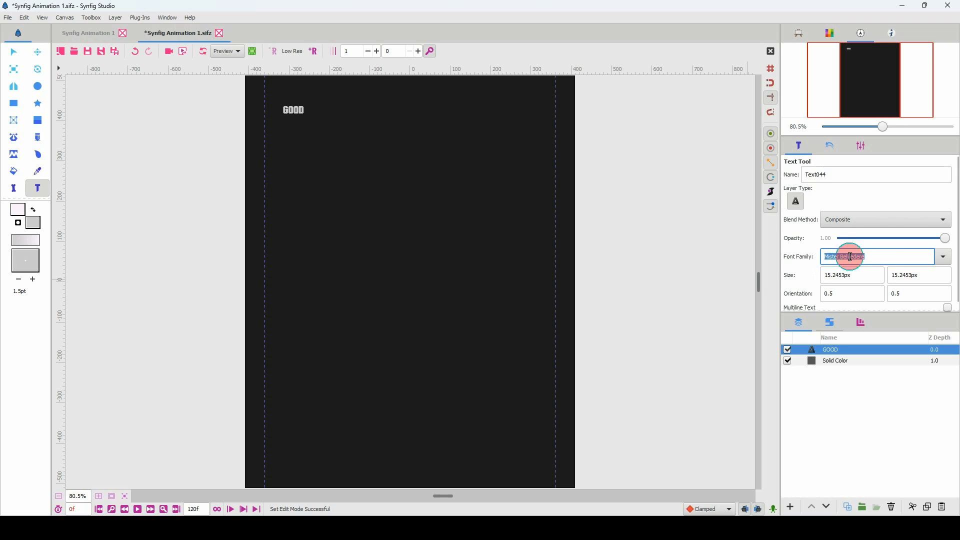
left_click(942, 259)
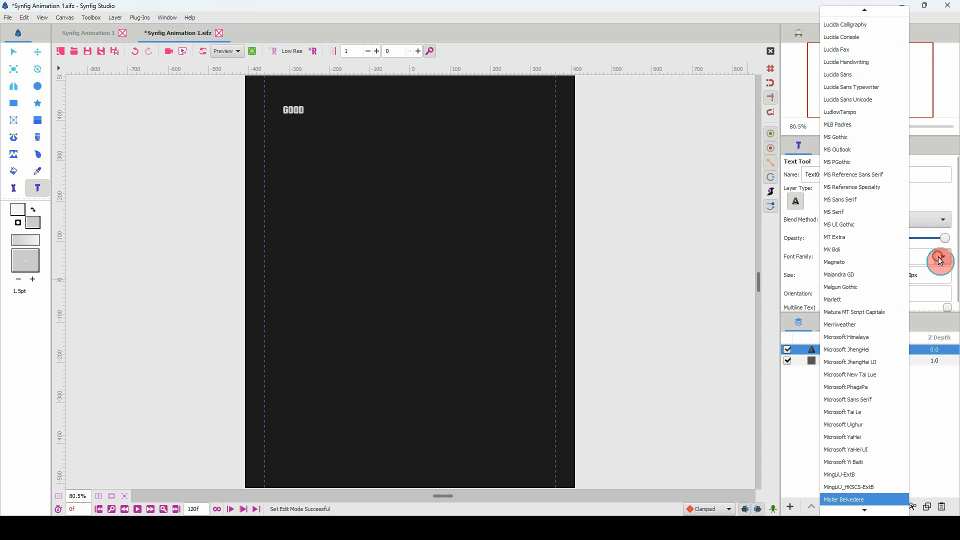
left_click(955, 278)
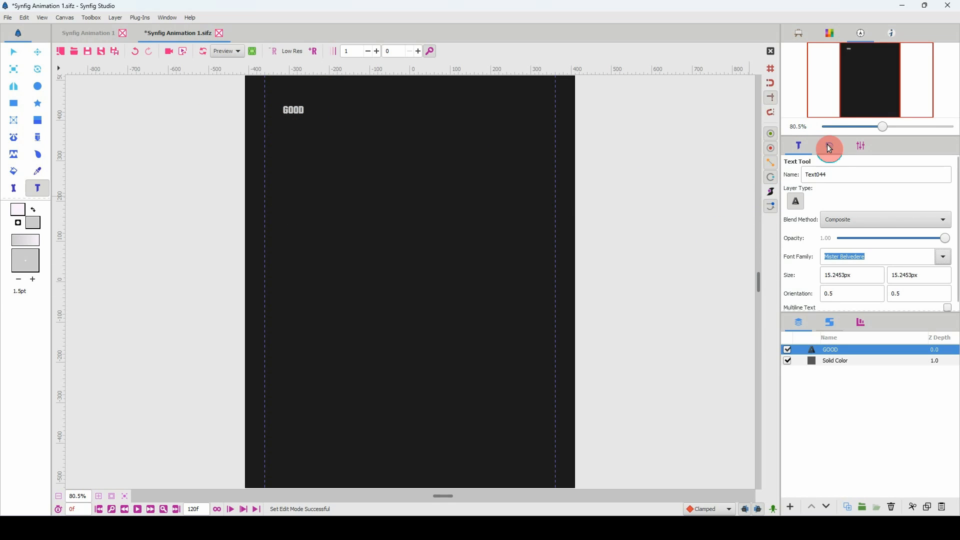
Set the GOOD text layer's size to 180 px by 180 px
left_click(860, 147)
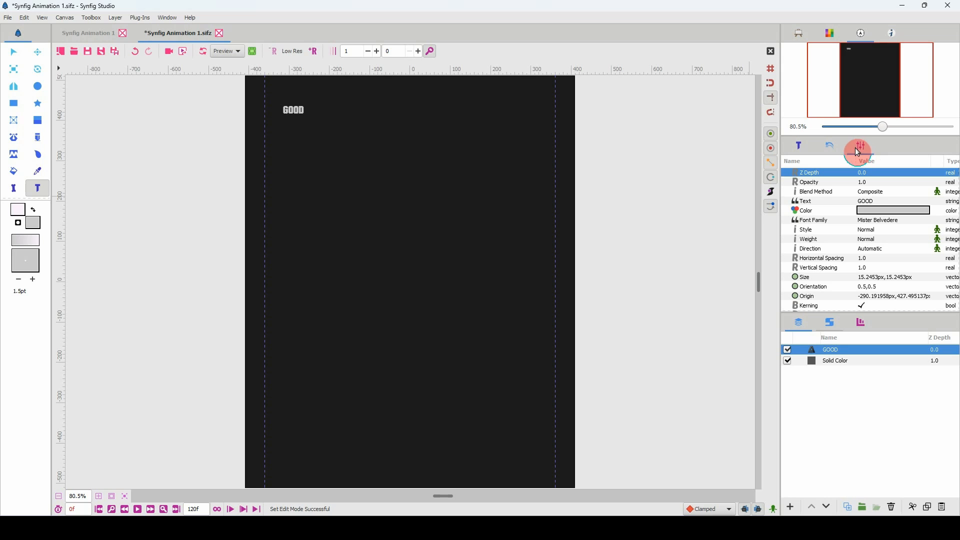
left_click(828, 278)
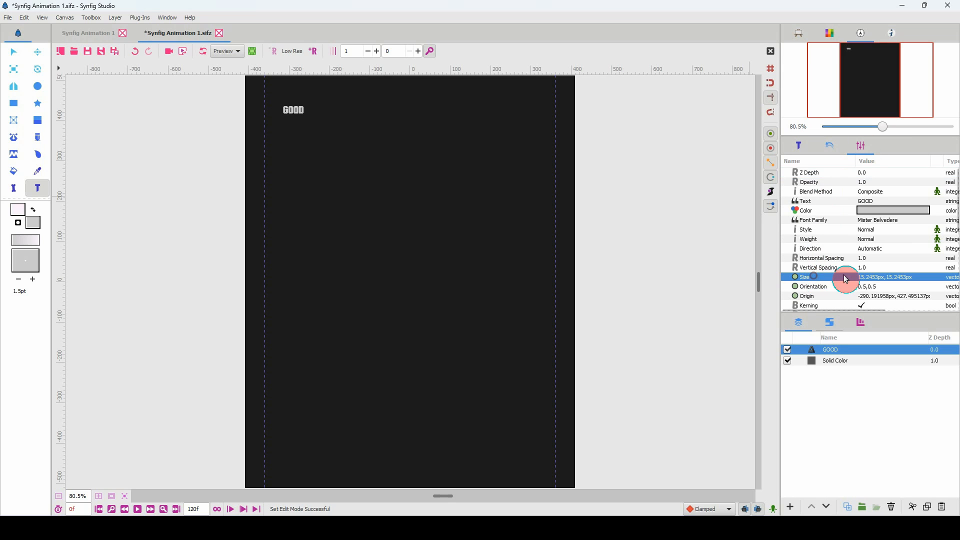
left_click(863, 280)
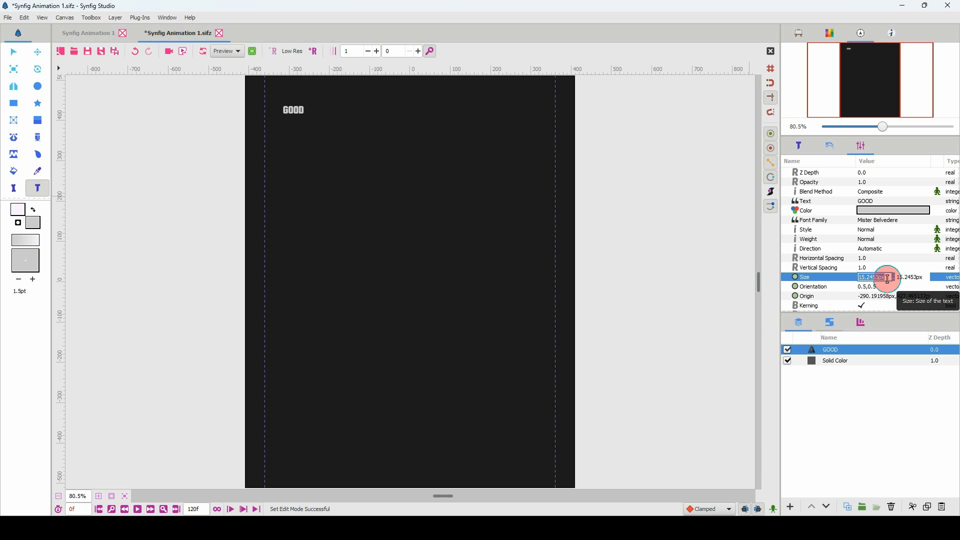
type("180")
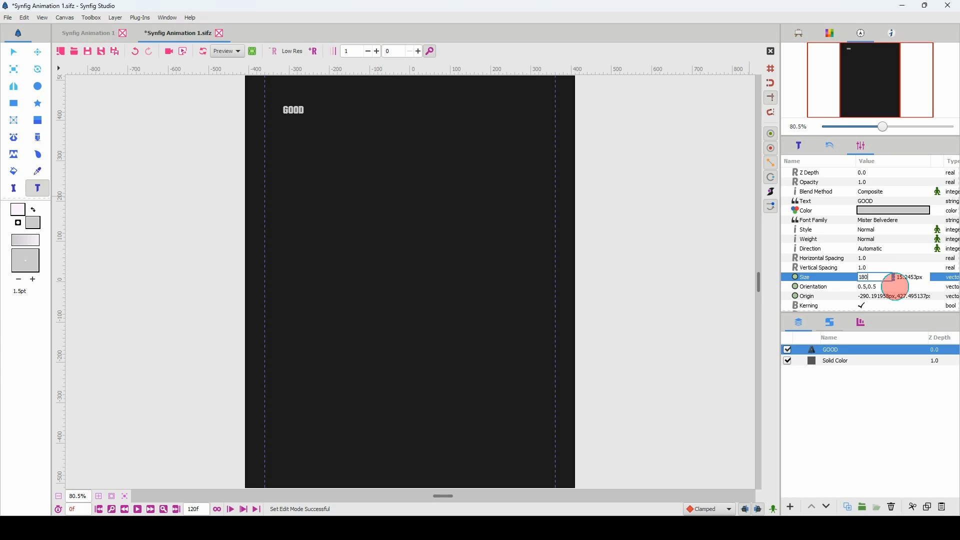
left_click(888, 278)
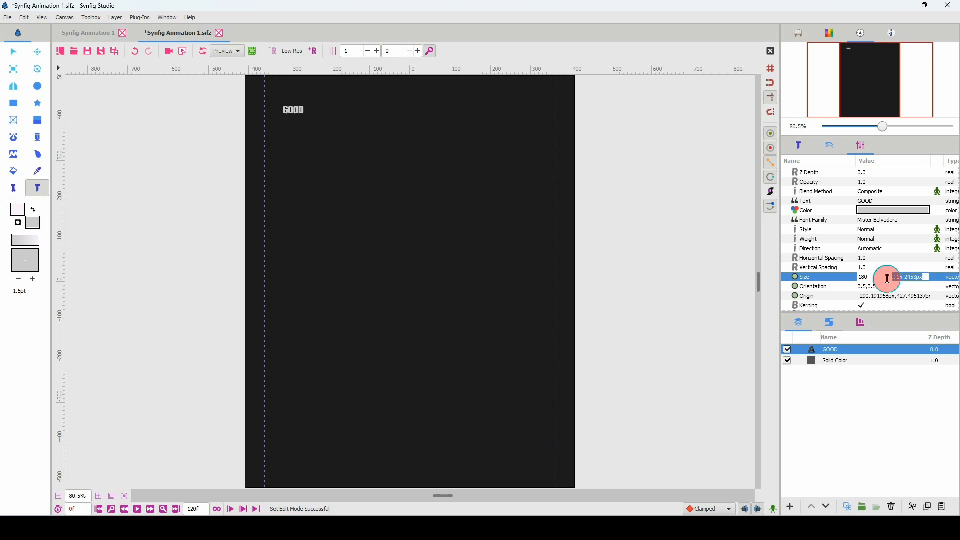
type("180")
key("Return")
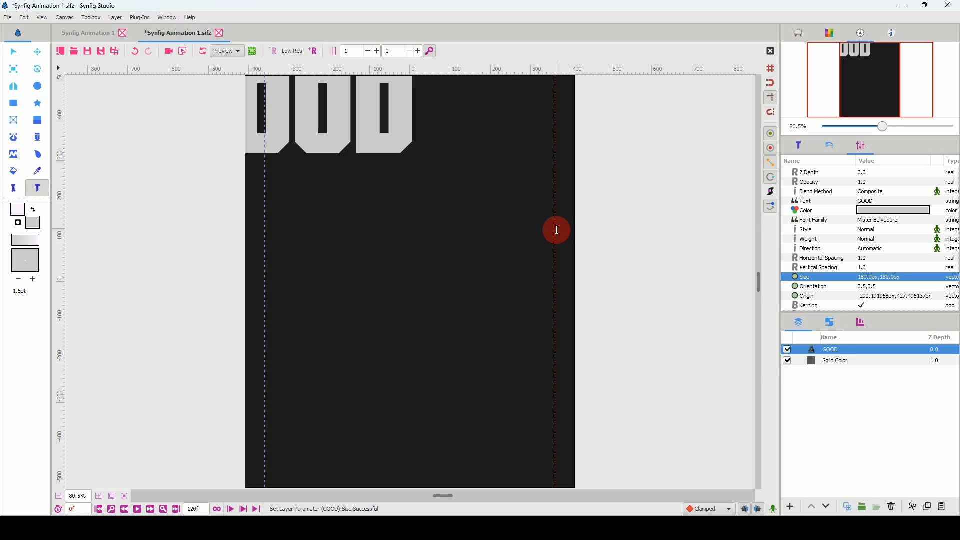
Move the GOOD text to the canvas's upper middle between the guides, with its origin at about 11, 268 px
left_click(14, 53)
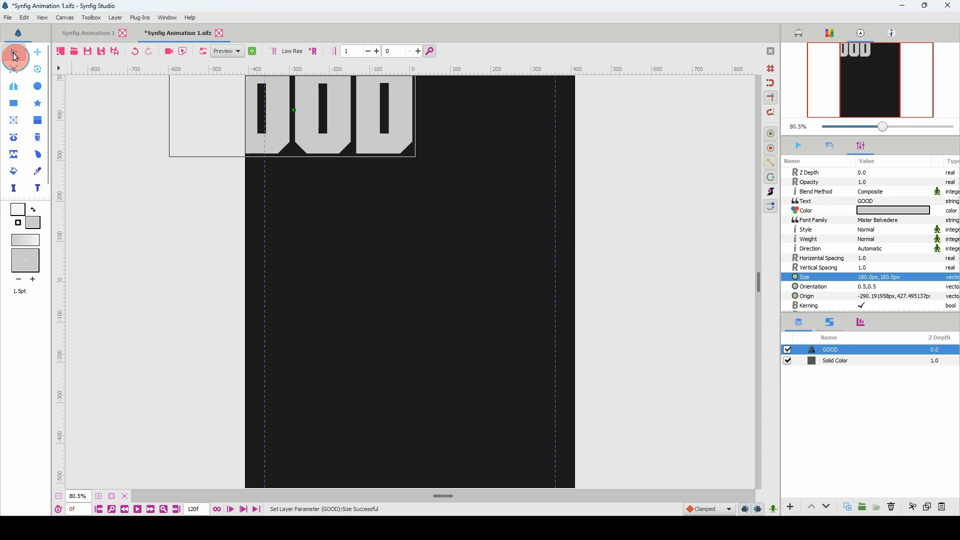
scroll(275, 178, "up", 1)
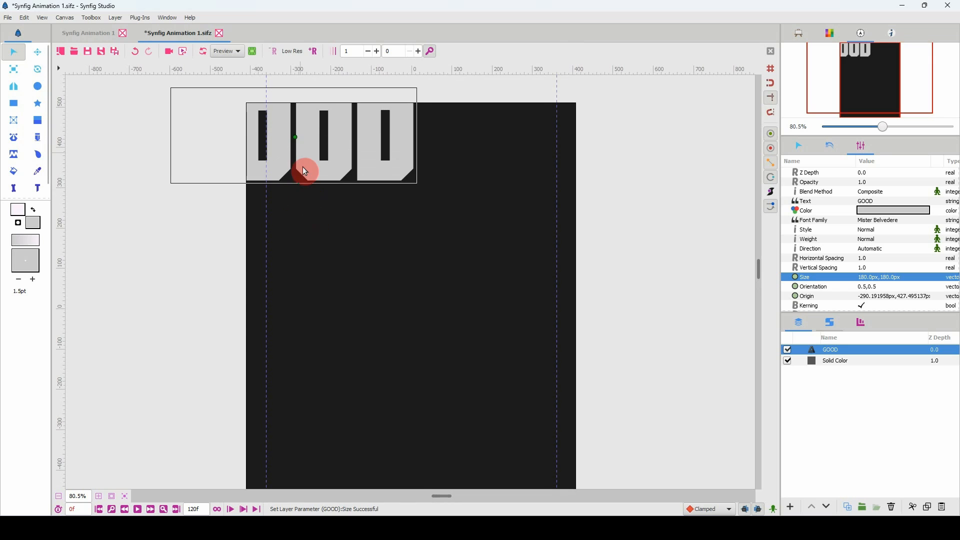
left_click(296, 139)
left_click_drag(298, 140, 419, 204)
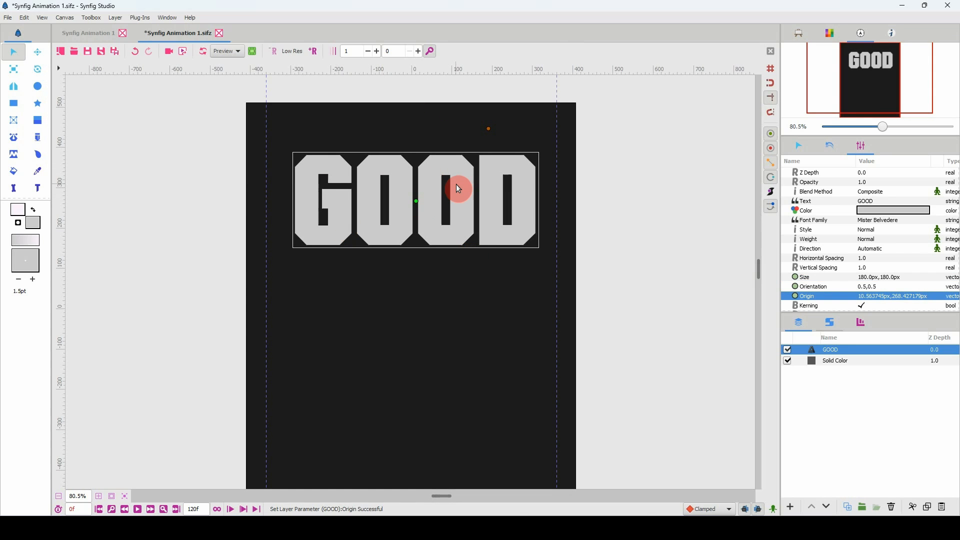
left_click_drag(491, 127, 485, 130)
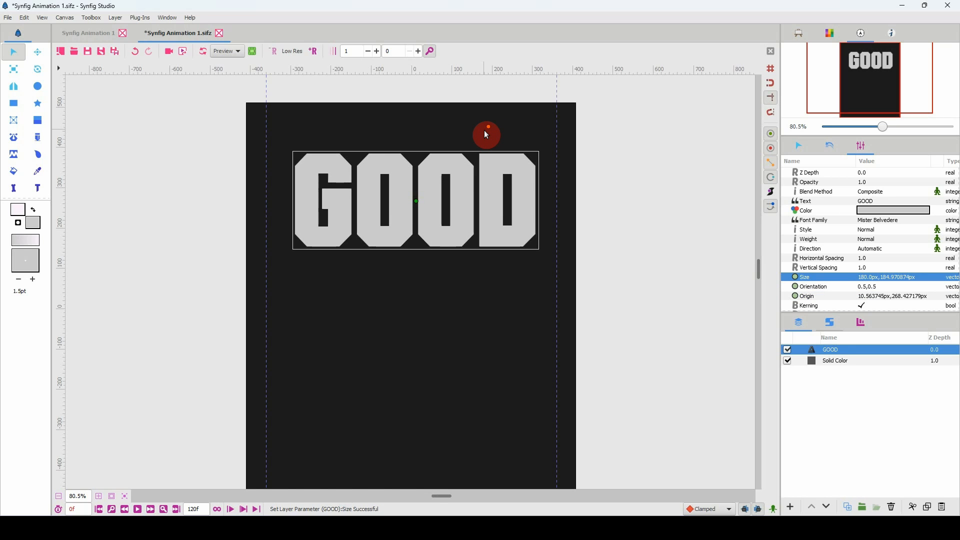
key("ctrl+z")
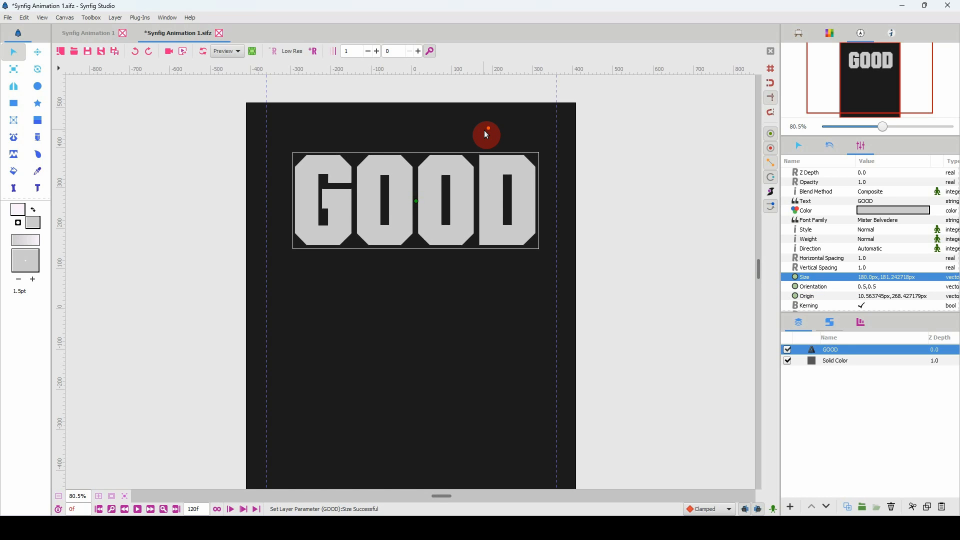
key("ctrl+z")
Shift the GOOD text to an origin of about -18, 278 px and place it in a group named GOOD
left_click_drag(487, 135, 475, 130)
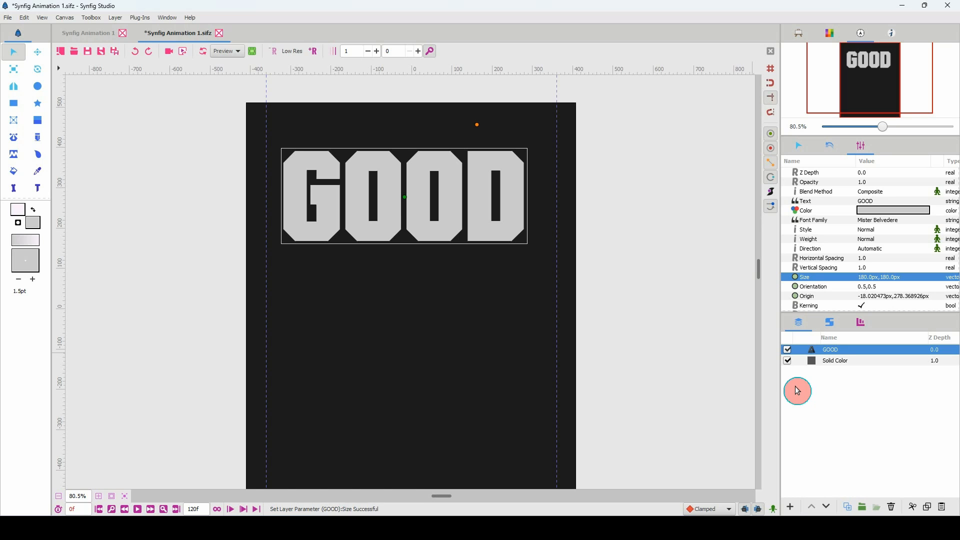
left_click(863, 509)
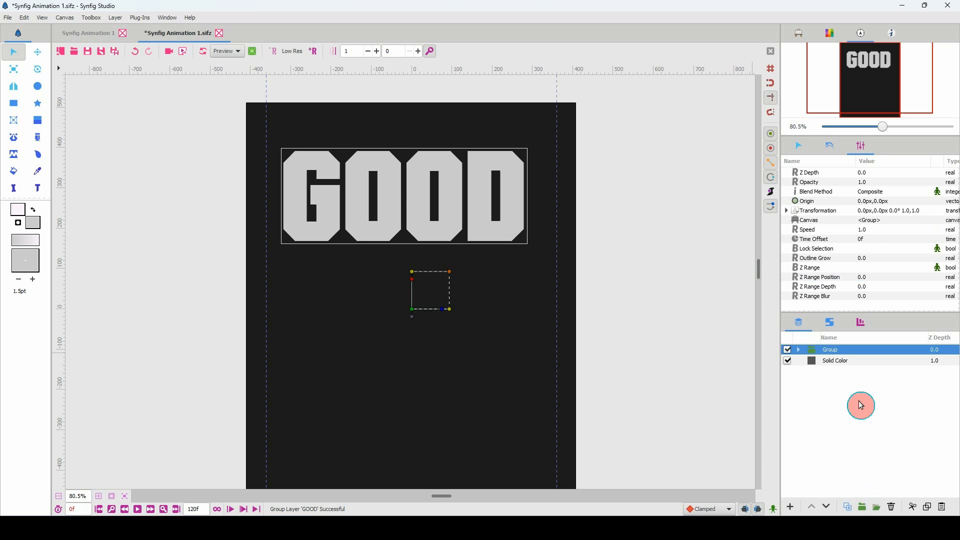
double_click(830, 350)
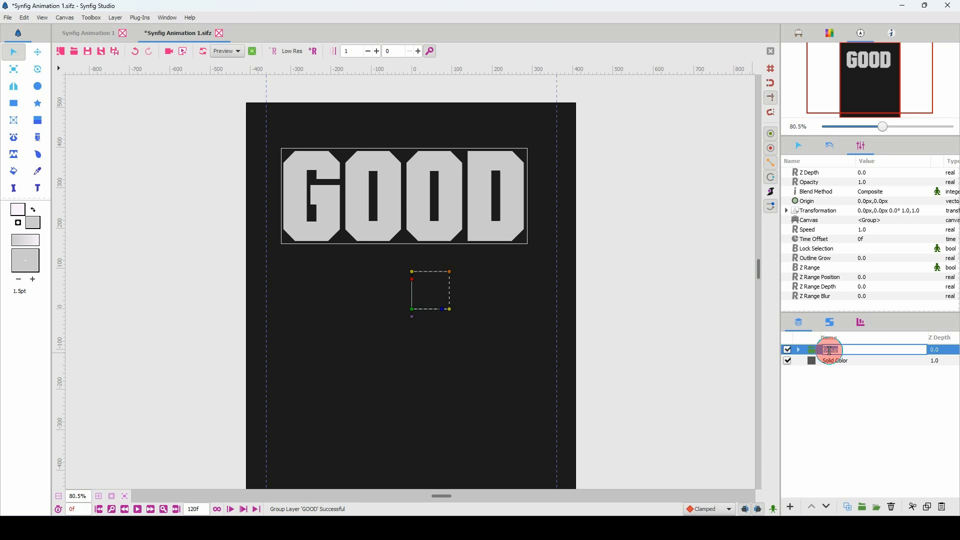
type("GOOD")
key("Return")
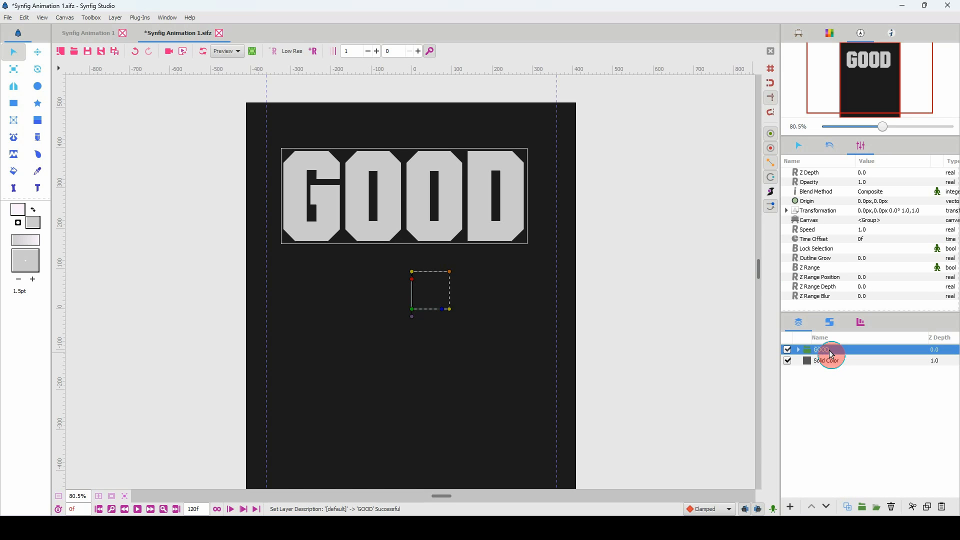
Move the GOOD group's origin to the center of its text, at about -18, 283 px
left_click(799, 349)
left_click(799, 350)
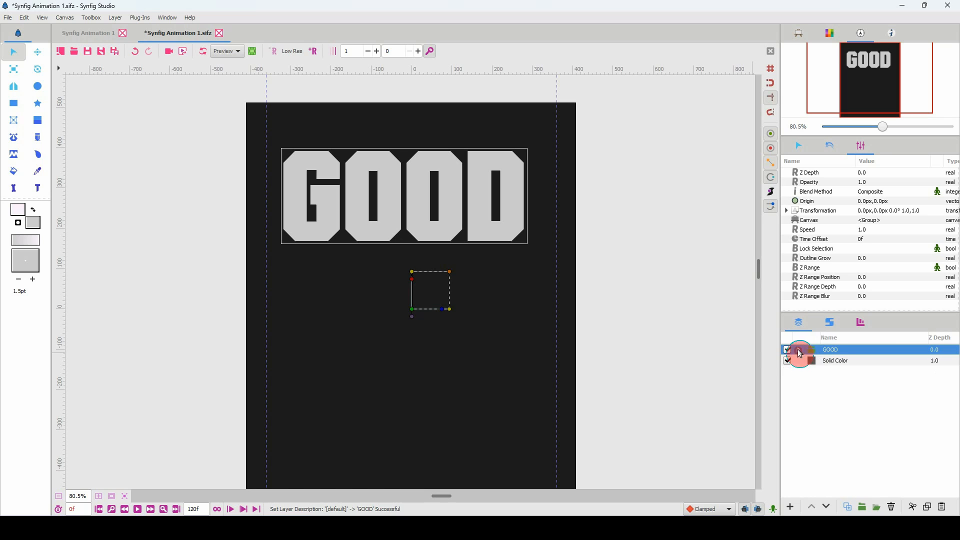
left_click(422, 282)
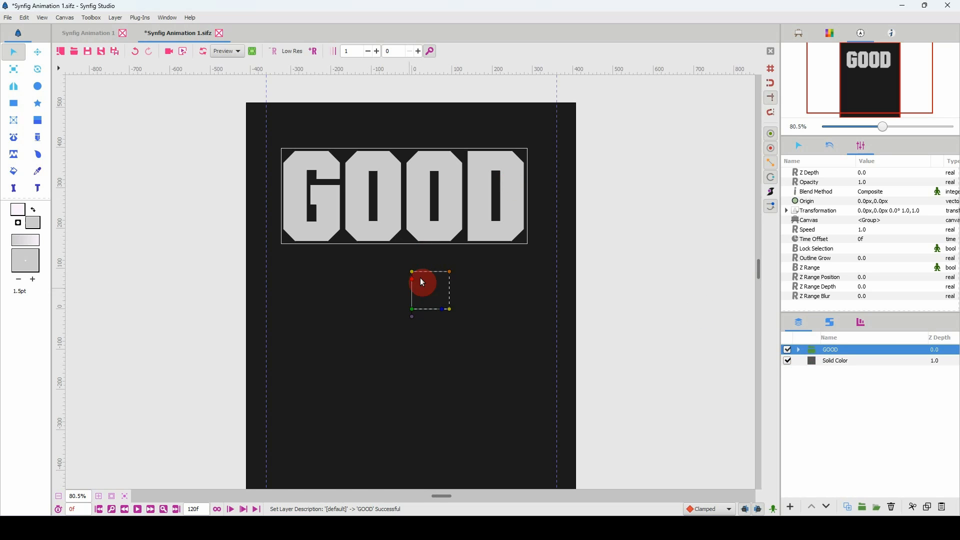
left_click(412, 317)
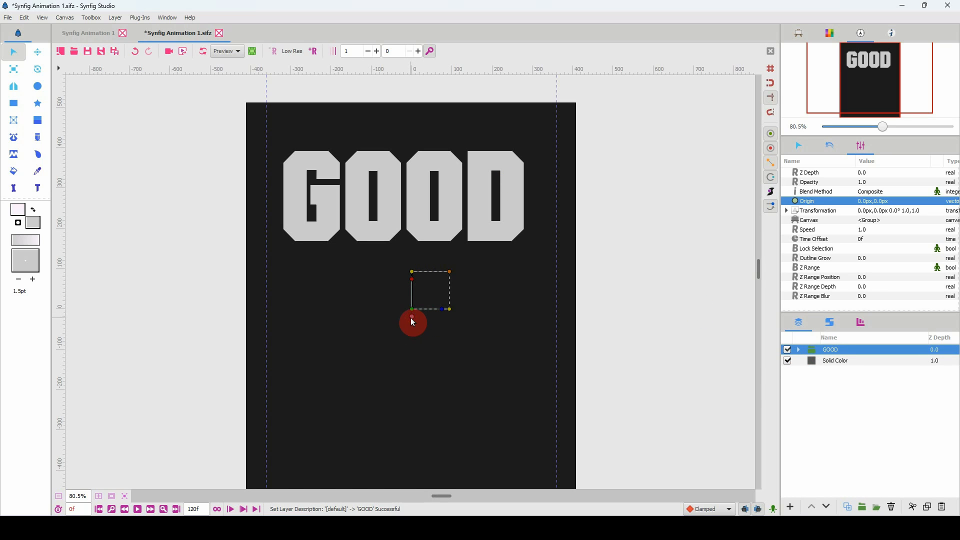
left_click_drag(411, 318, 406, 203)
Scale the GOOD group to about 1.18 and shift it sideways between the guides to a horizontal offset of about -2 px
left_click(442, 160)
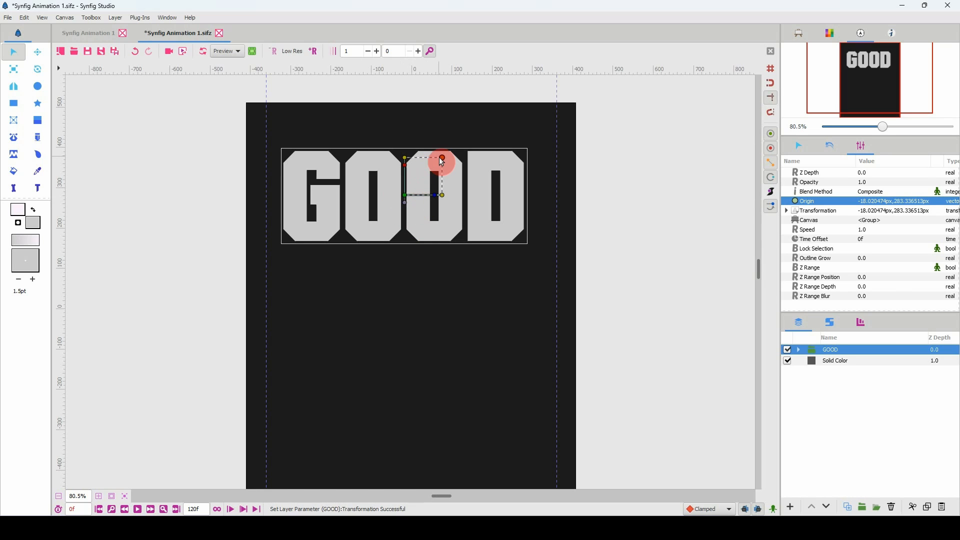
left_click(442, 158)
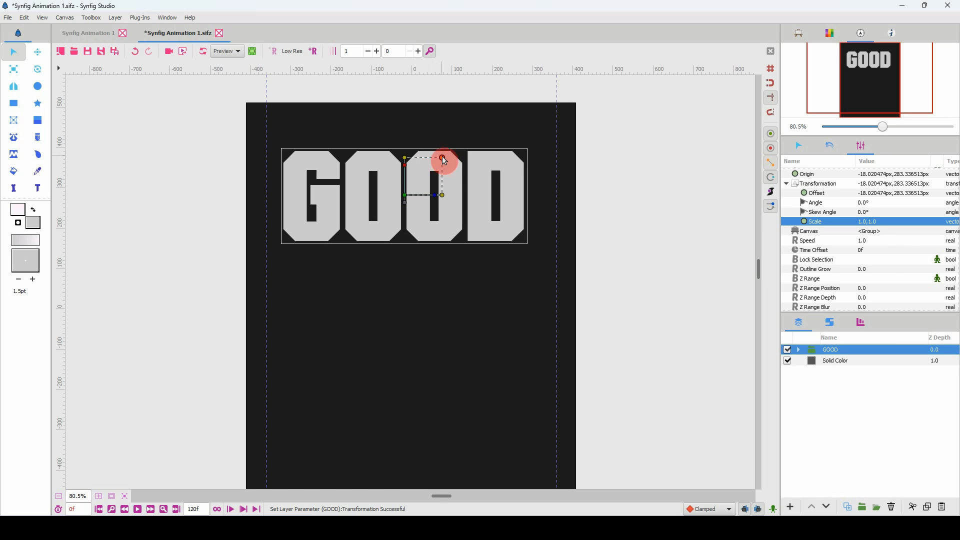
left_click_drag(444, 160, 391, 208)
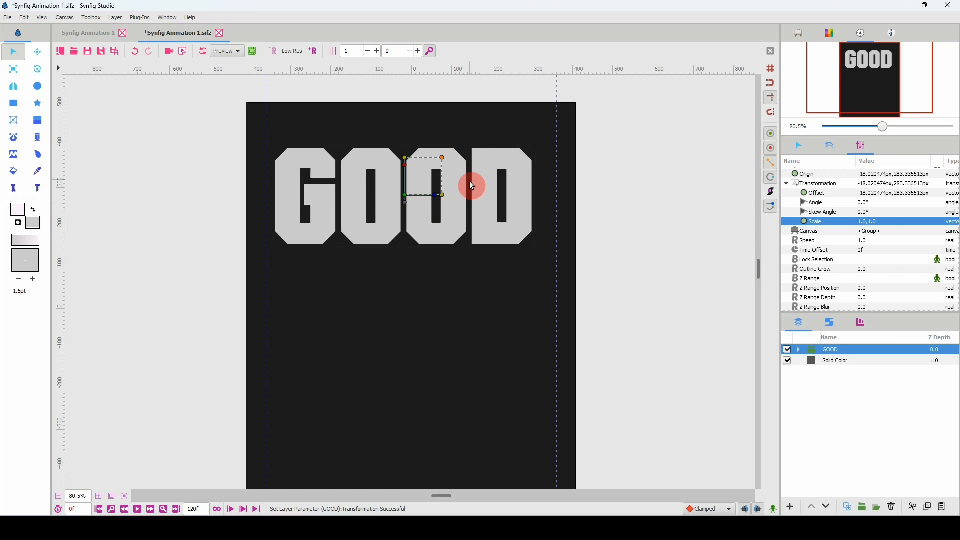
left_click(443, 159)
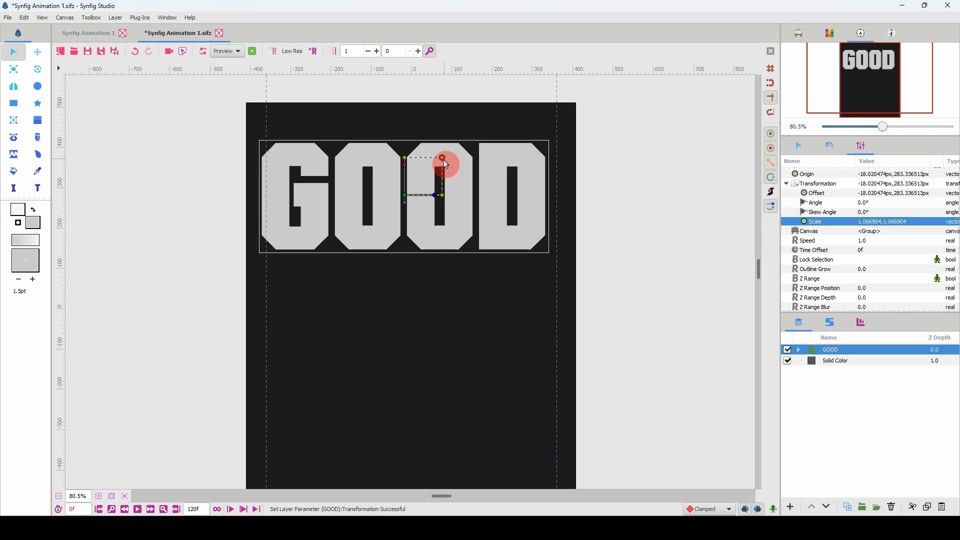
left_click(409, 201)
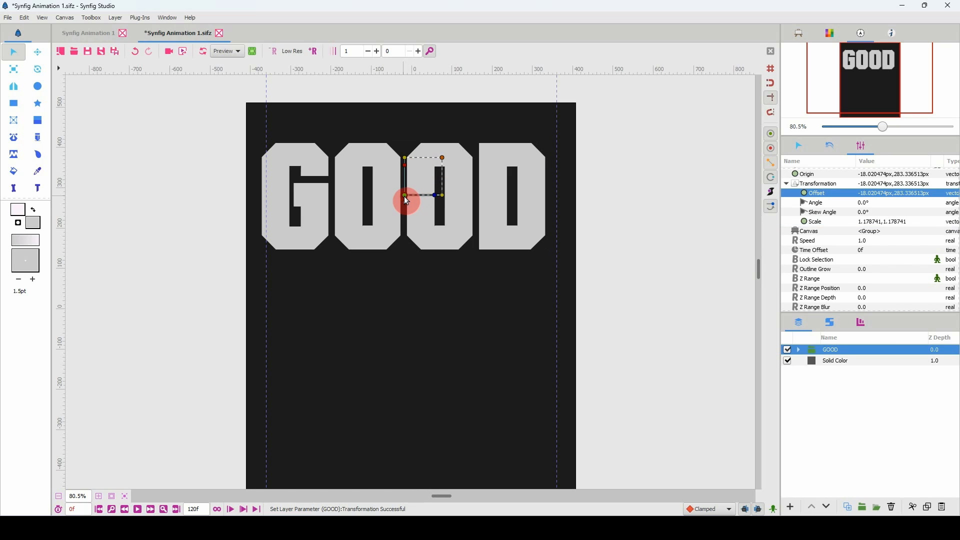
mouse_move(409, 201)
left_mouse_down()
mouse_move(419, 201)
mouse_move(410, 196)
left_mouse_up()
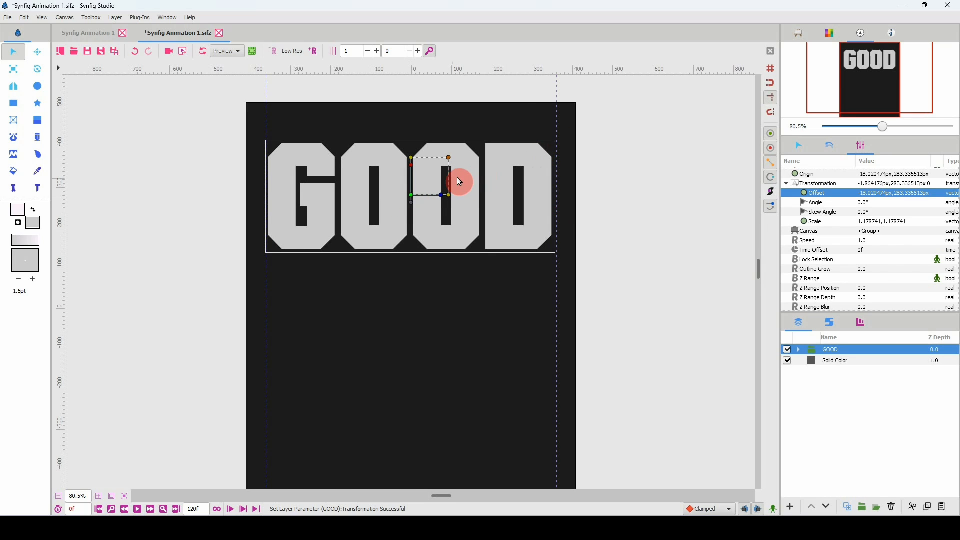
Fine-tune the GOOD group to about 1.21 scale and about 2, 282 px offset so its letters span both guides
left_click(450, 161)
left_click(432, 174)
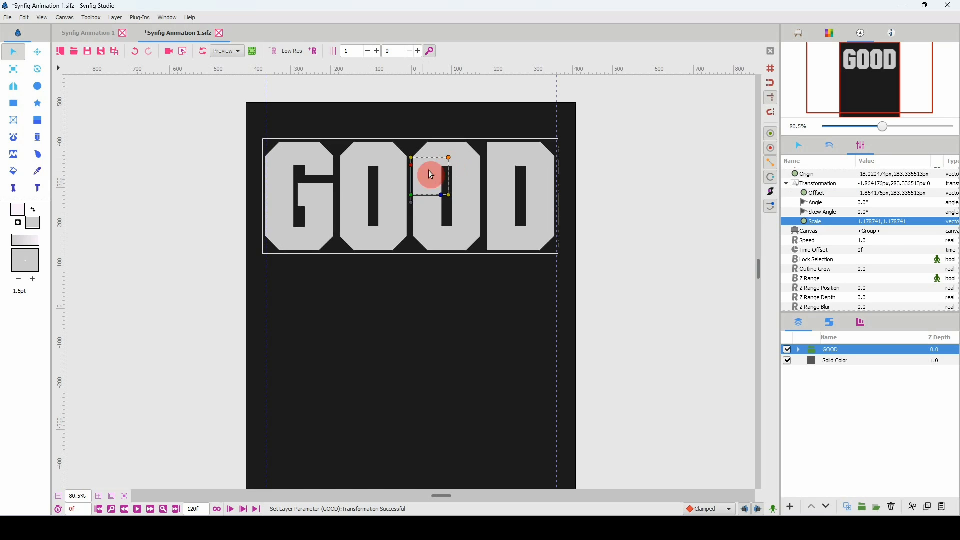
left_click_drag(413, 195, 414, 195)
left_click(451, 158)
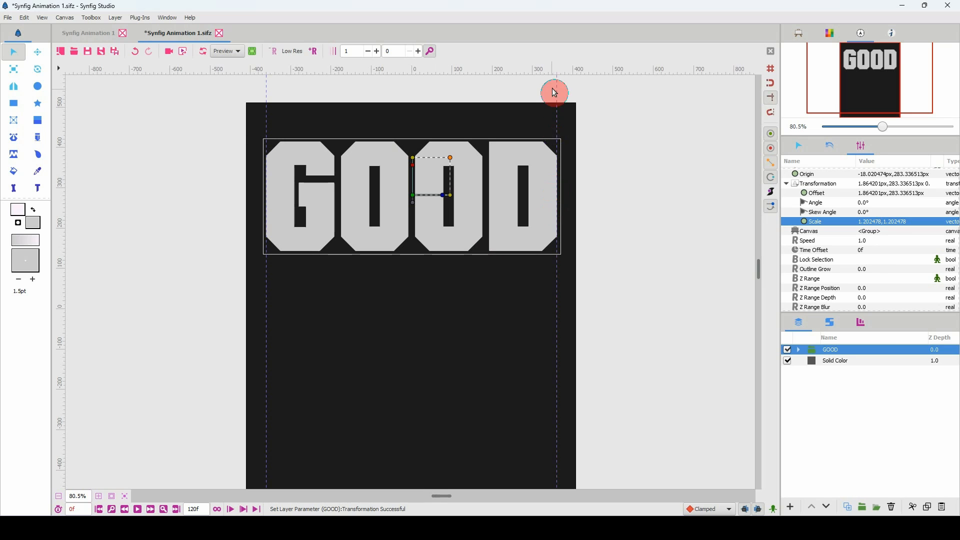
left_click(411, 196)
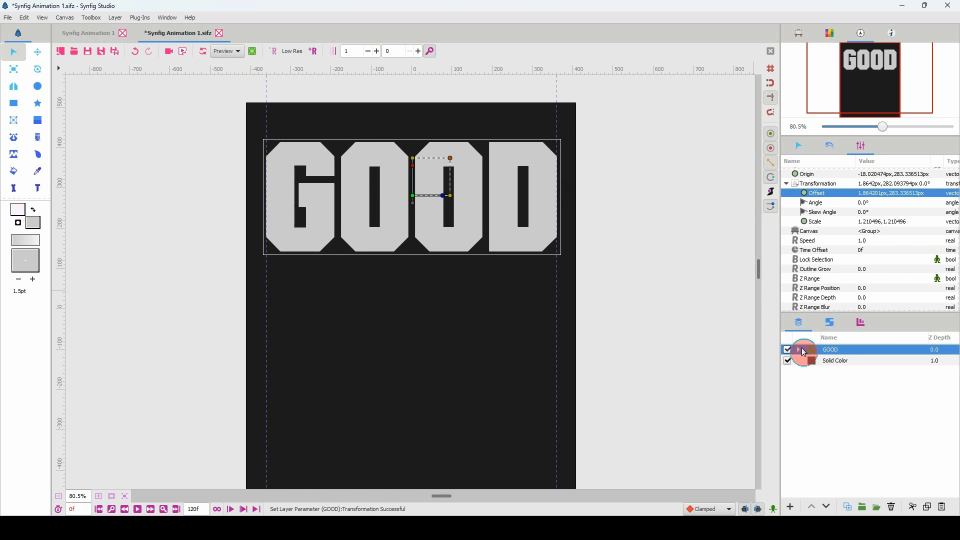
left_click(819, 363)
left_click(819, 349)
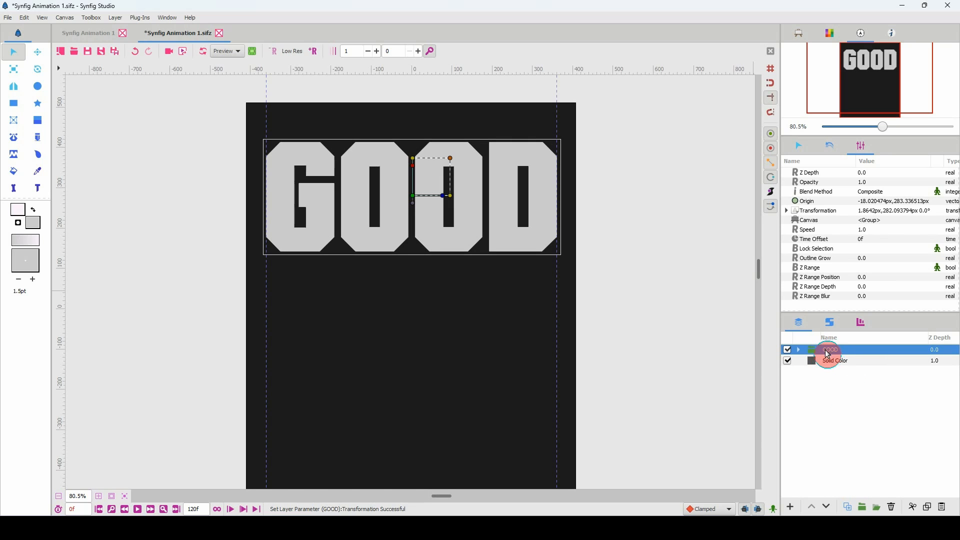
left_click(849, 508)
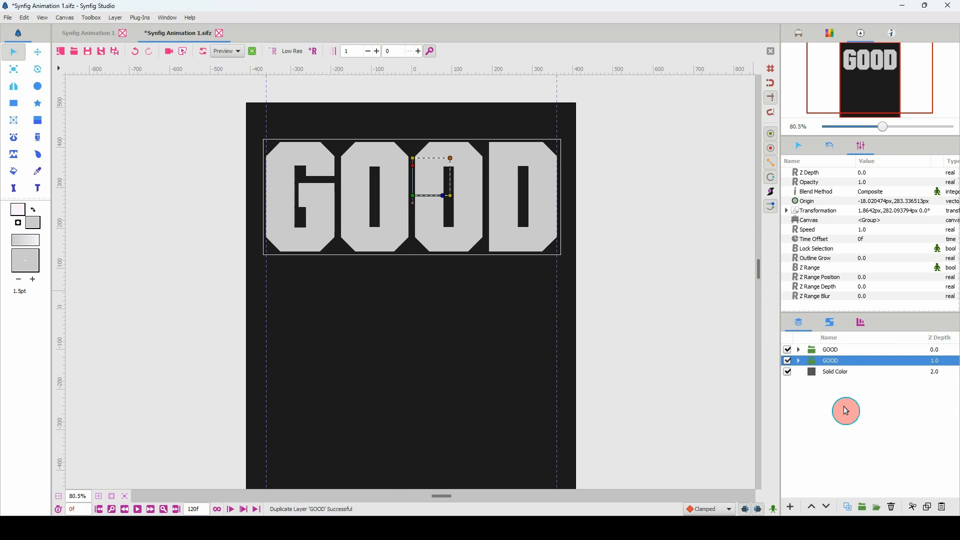
key("ctrl+z")
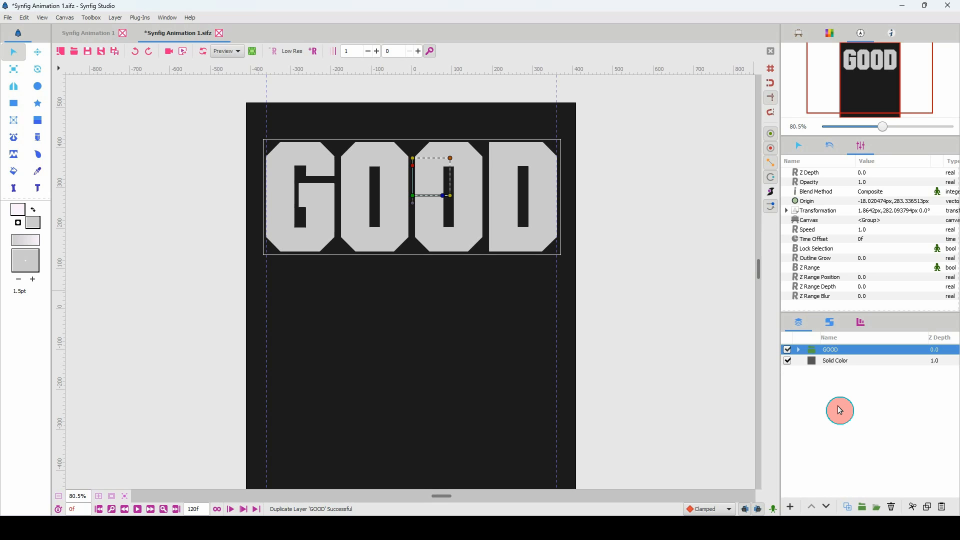
Paste a copy of the GOOD group and rename the lower of the two groups GUYS
left_click(801, 355)
left_click(833, 365)
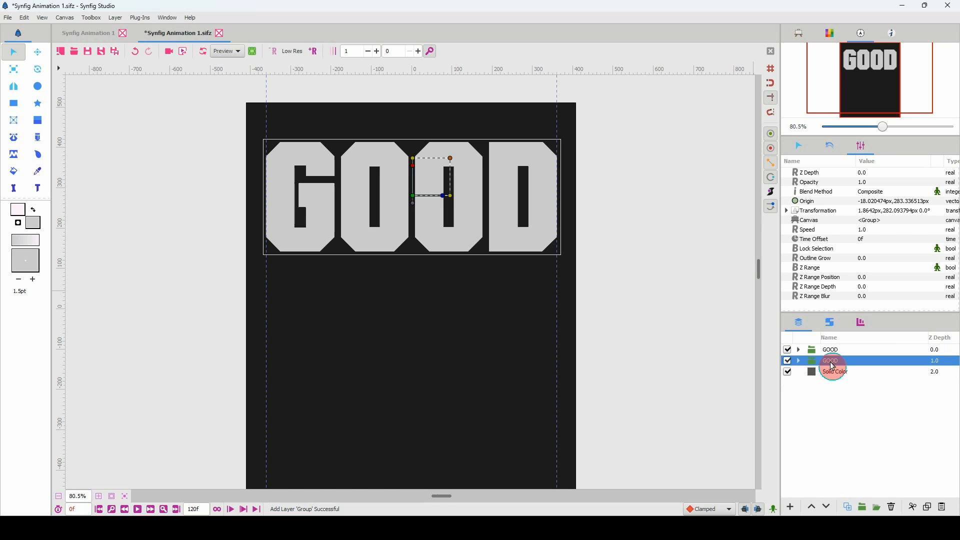
left_click(832, 362)
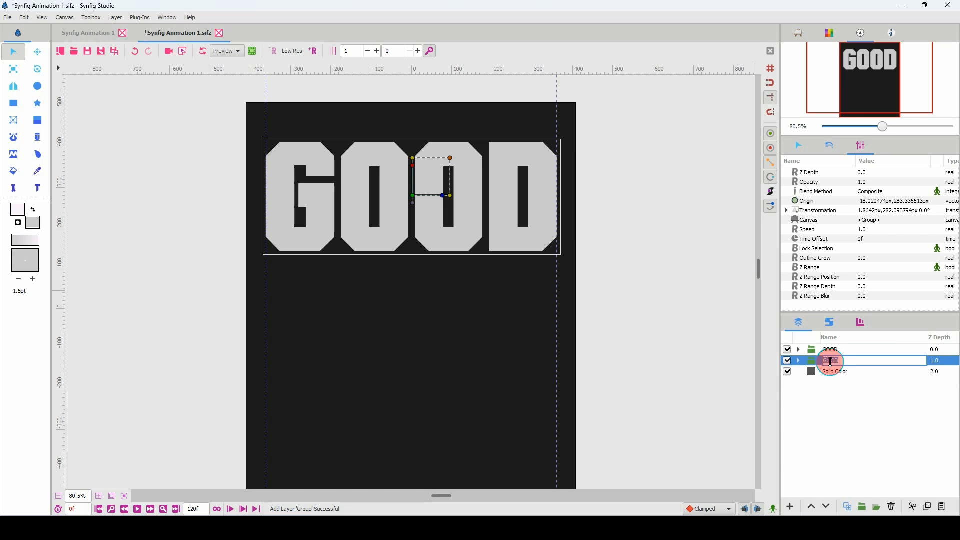
type("GUYS")
key("Return")
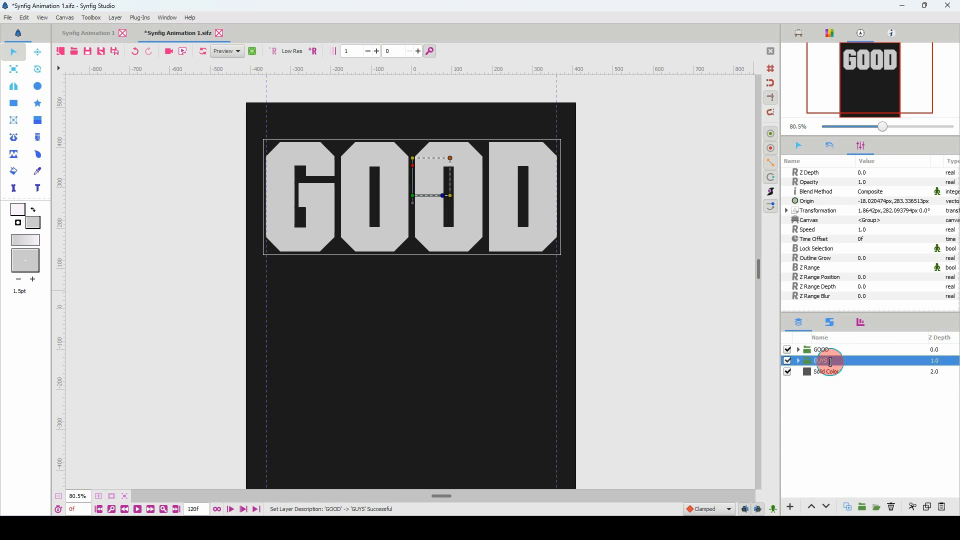
Change the text layer inside the GUYS group to read GUYS
left_click(800, 361)
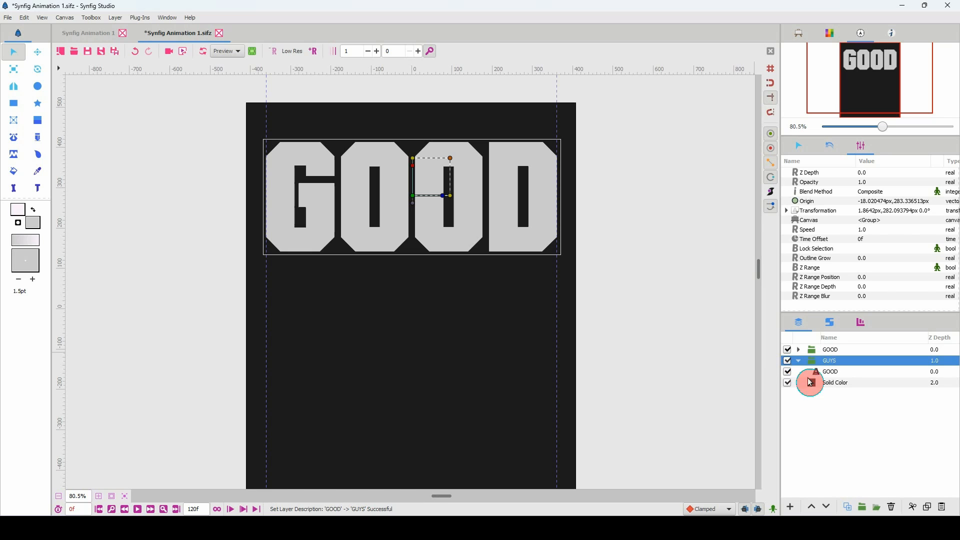
left_click(828, 372)
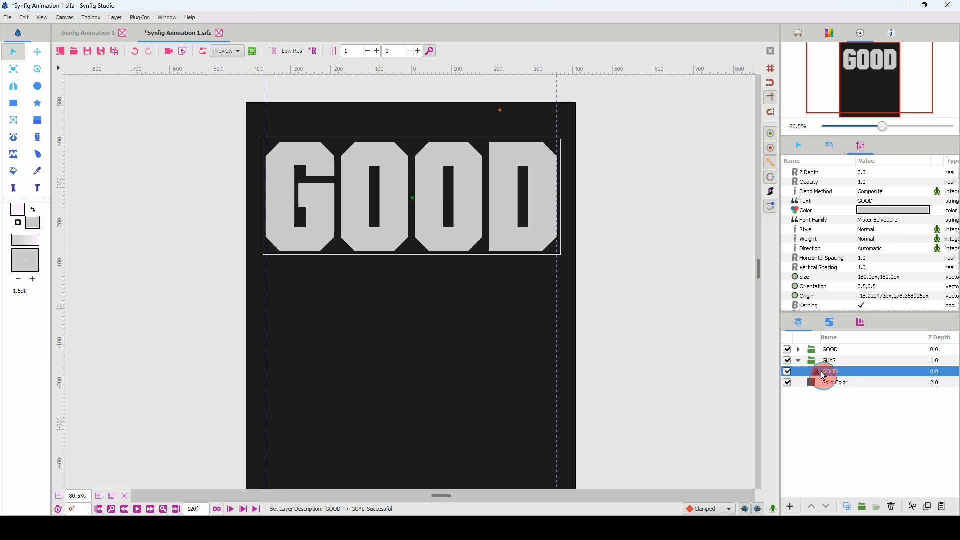
left_click(810, 204)
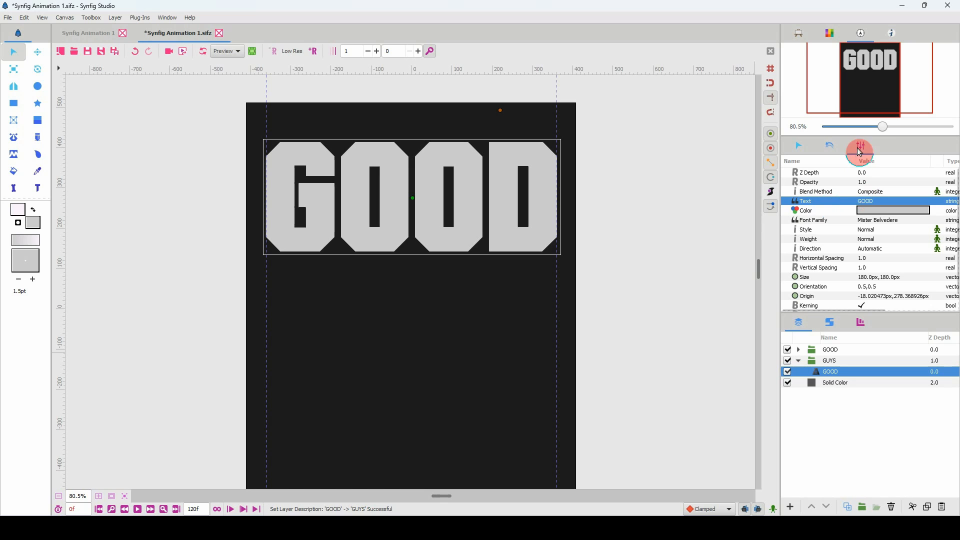
double_click(873, 206)
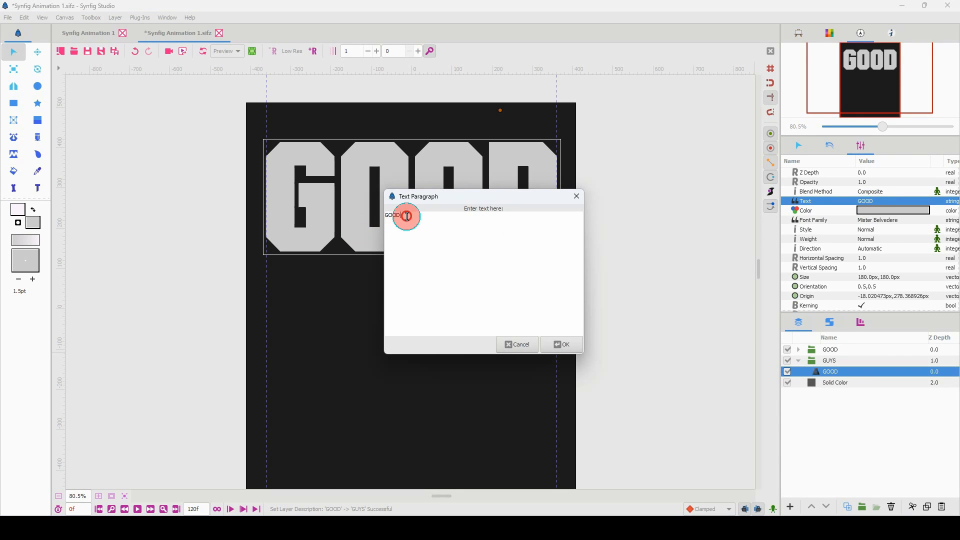
left_click_drag(401, 215, 389, 218)
type("UYS")
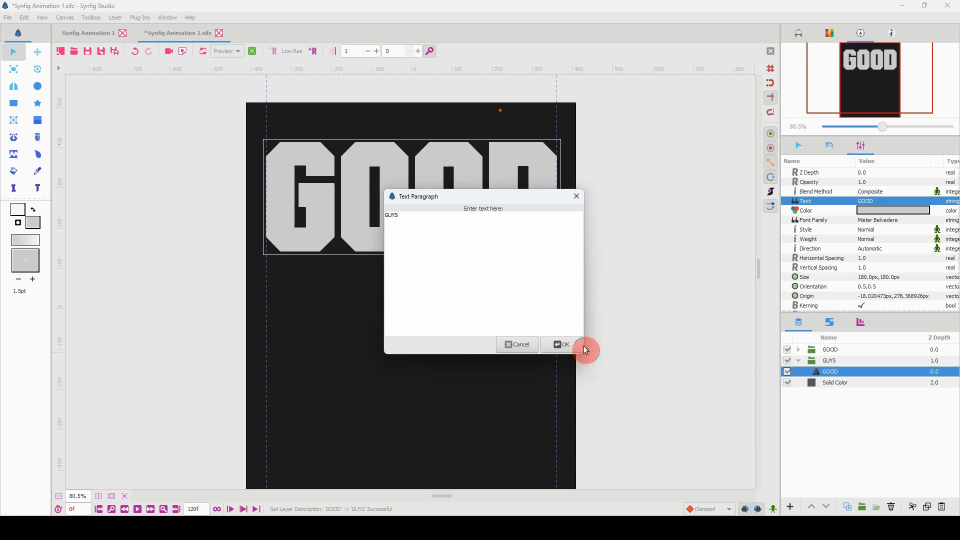
left_click(556, 347)
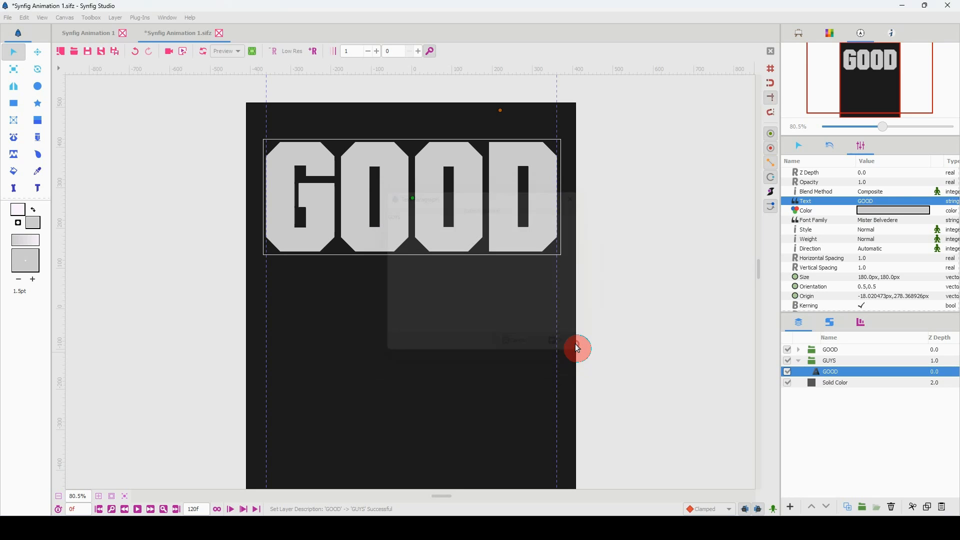
Move the GUYS group straight down below GOOD, to an offset of about 2, -37 px
left_click(823, 361)
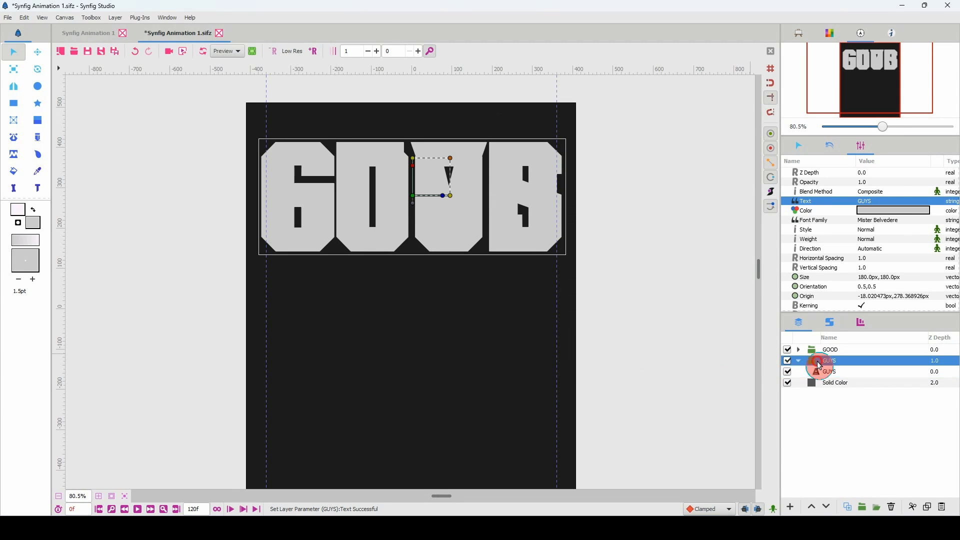
left_click(799, 360)
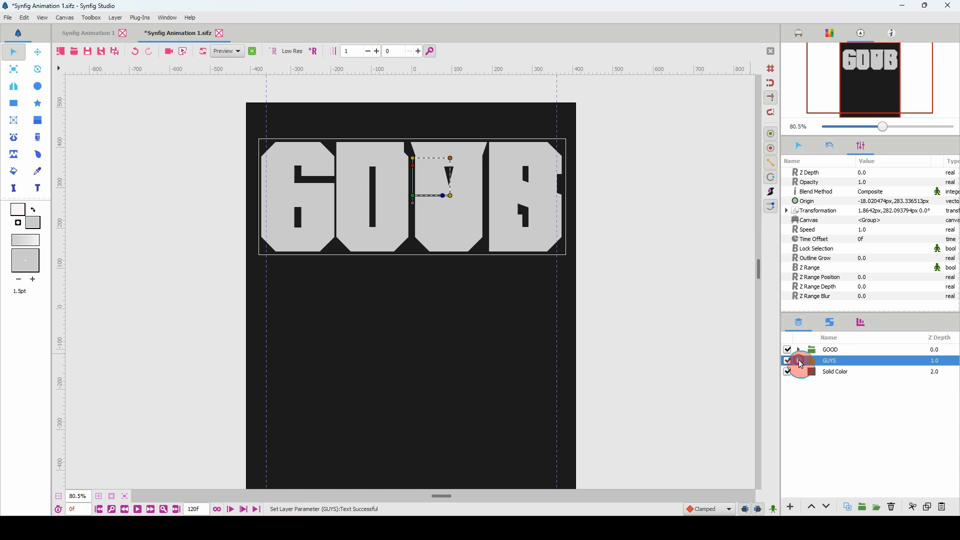
left_click(414, 196)
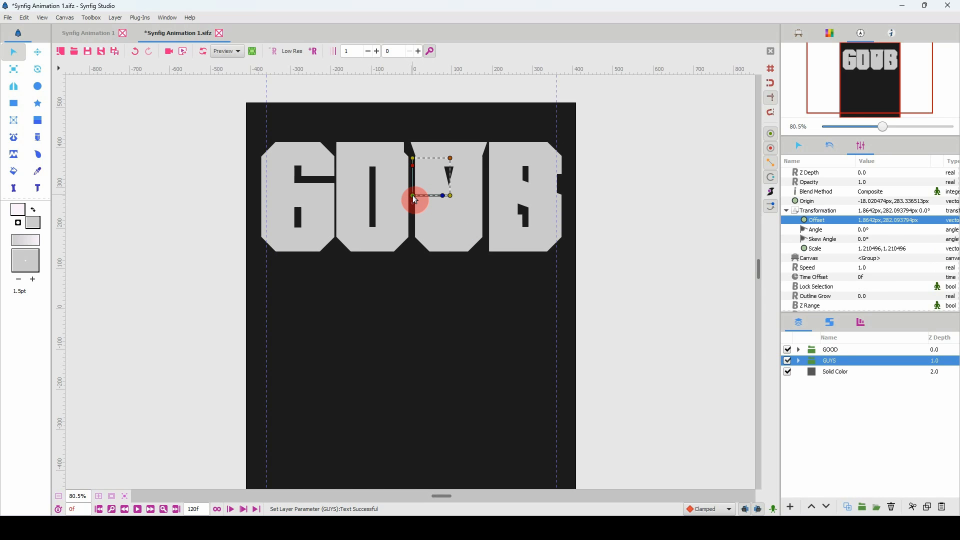
left_click_drag(413, 195, 418, 330)
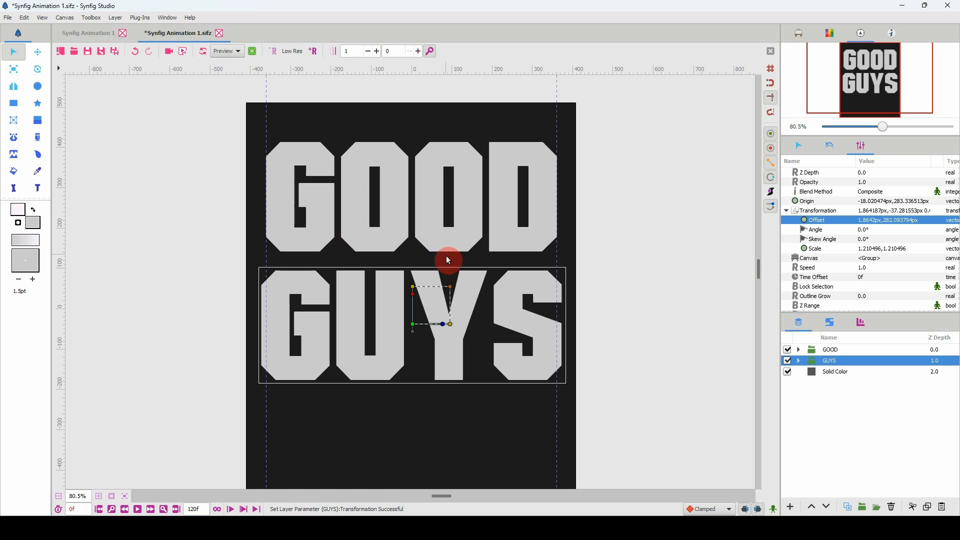
Scale the GUYS group to about 1.17 to fit between both guides and lower it to a vertical offset of about -39 px
left_click(451, 288)
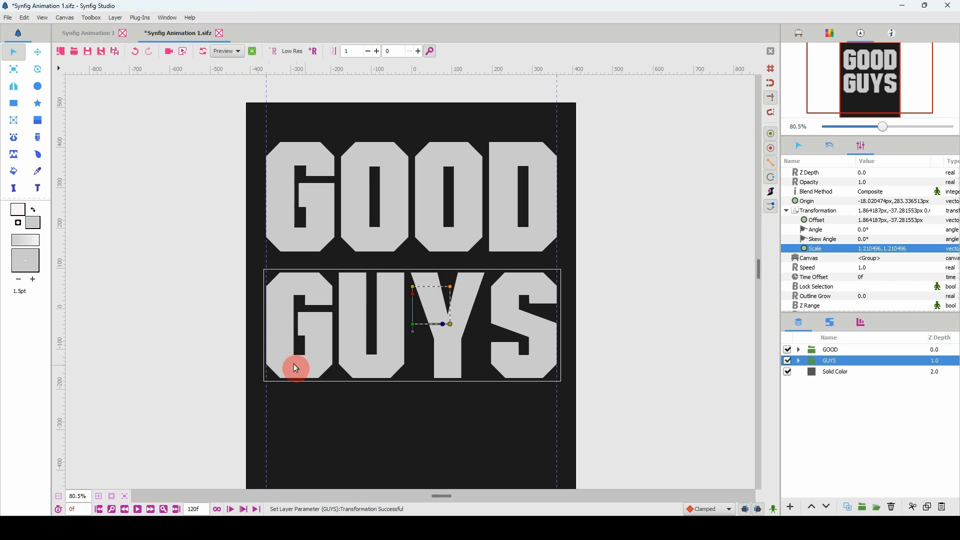
left_click(413, 324)
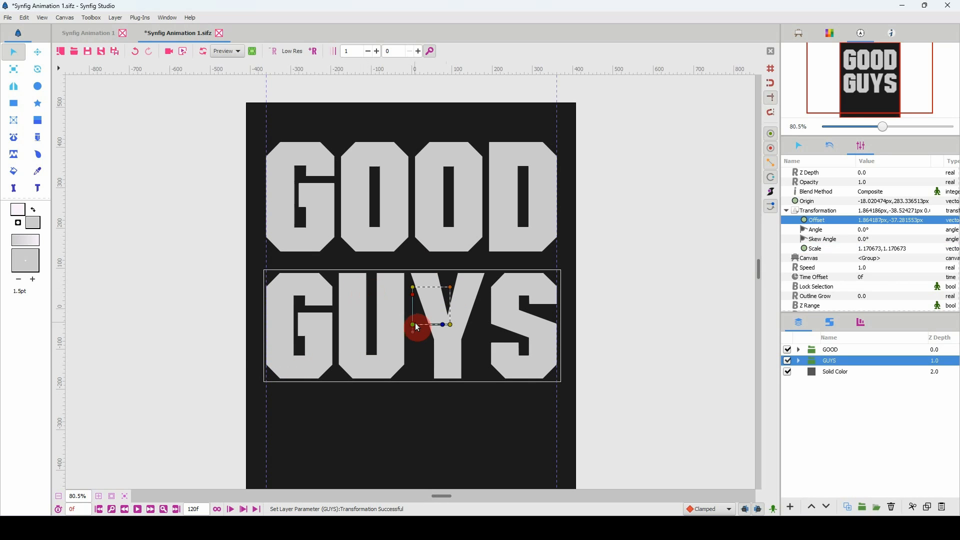
key("Down")
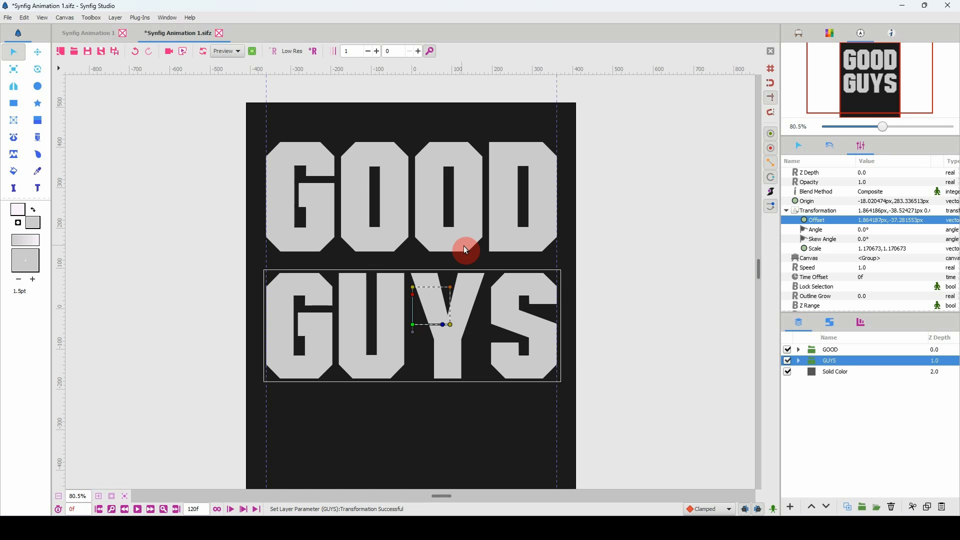
Examine the layout of the Bad Boys: Ride Or Die poster in the browser and return to Synfig Studio
mouse_move(215, 528)
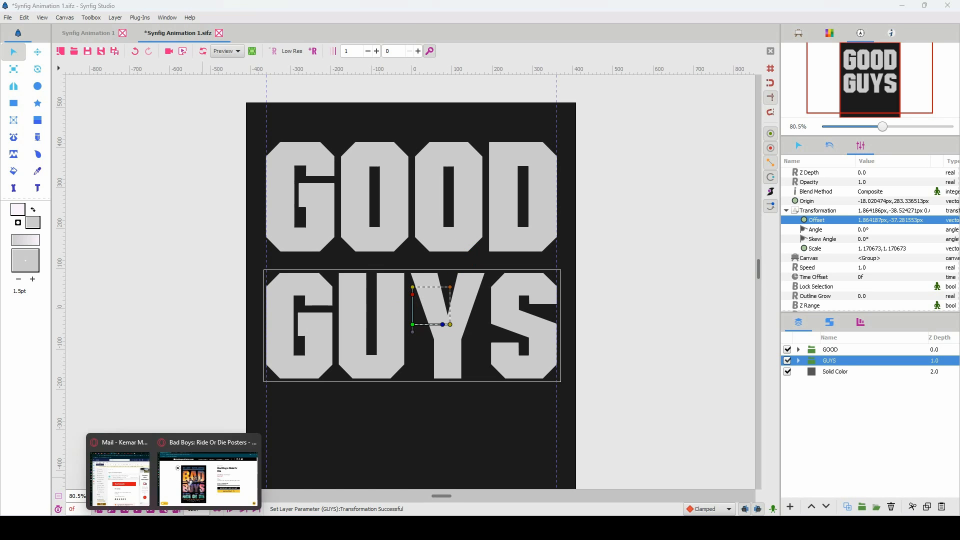
left_click(215, 488)
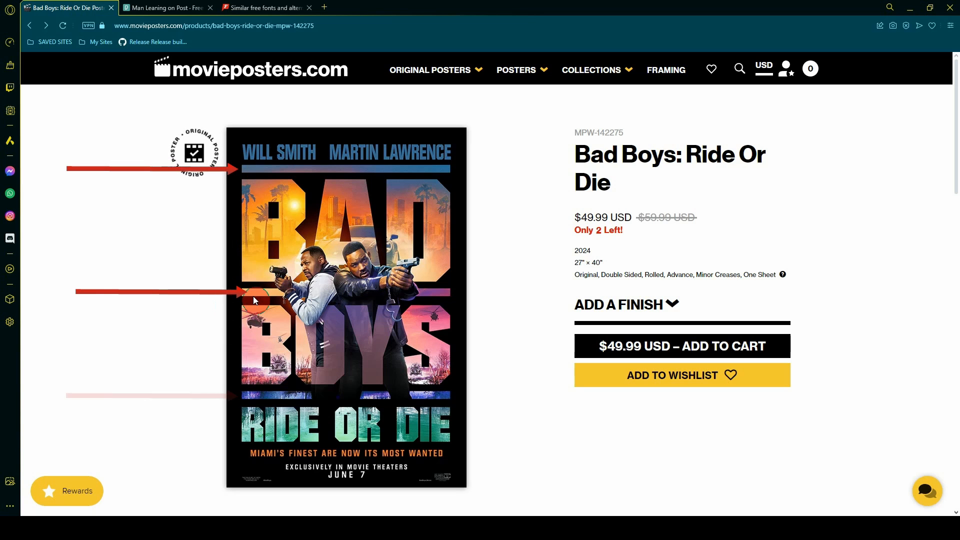
left_click(909, 8)
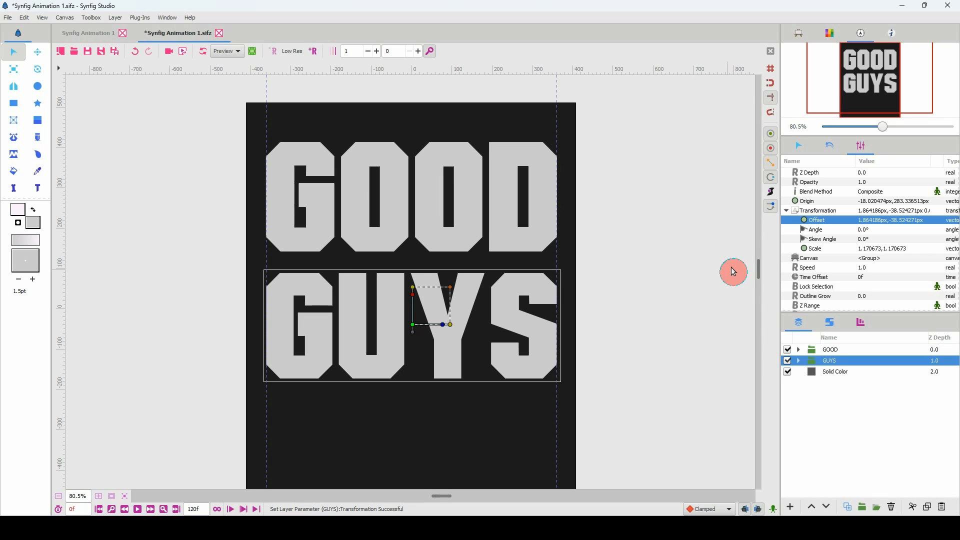
Paste another copy of the GOOD group above the original and scale the copy down slightly
left_click(815, 351)
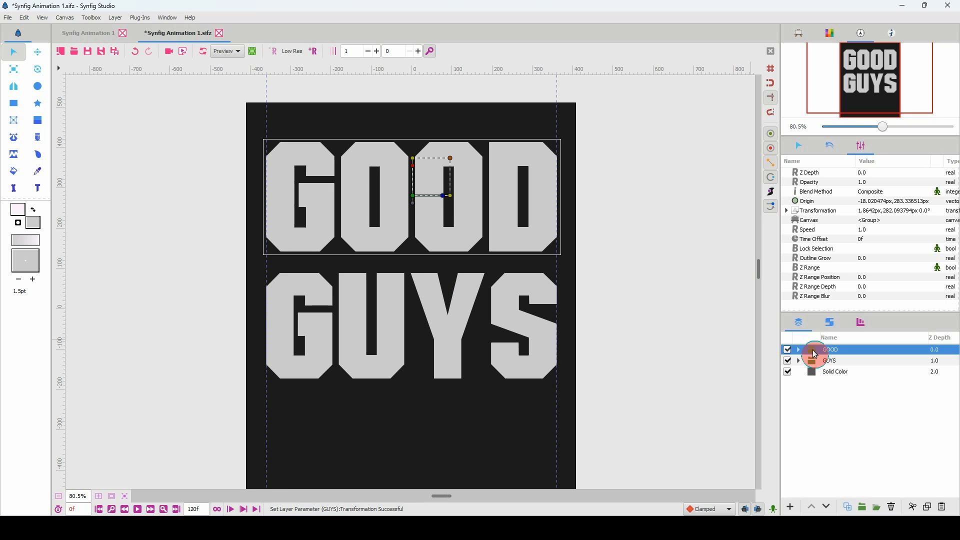
key("ctrl+v")
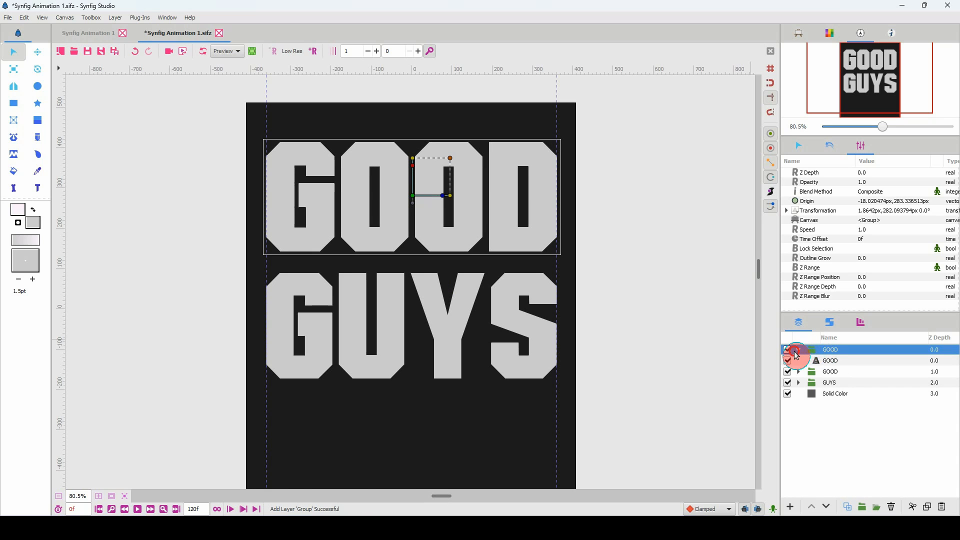
left_click(452, 159)
left_click_drag(452, 159, 495, 188)
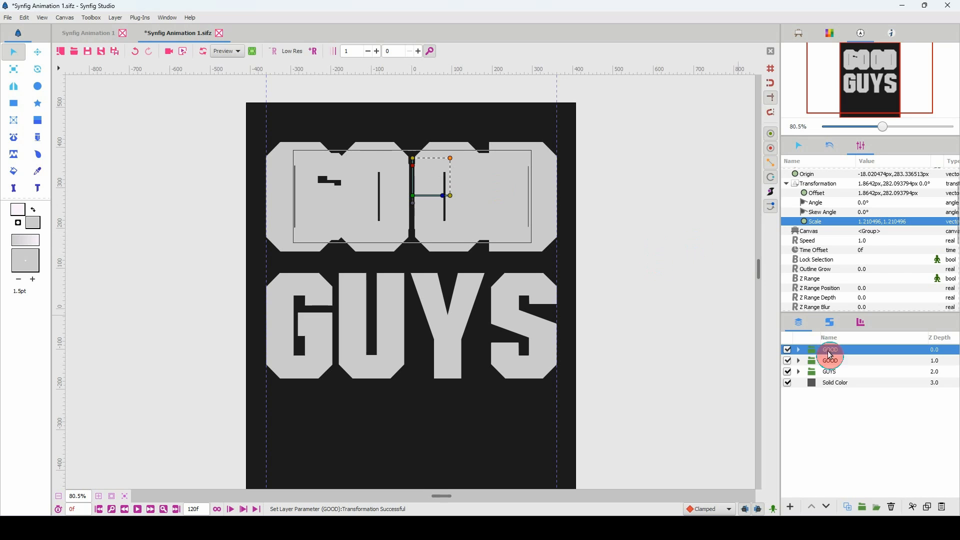
Hide the original GOOD group and the GUYS group, and select the smaller GOOD copy
left_click(788, 361)
left_click(788, 371)
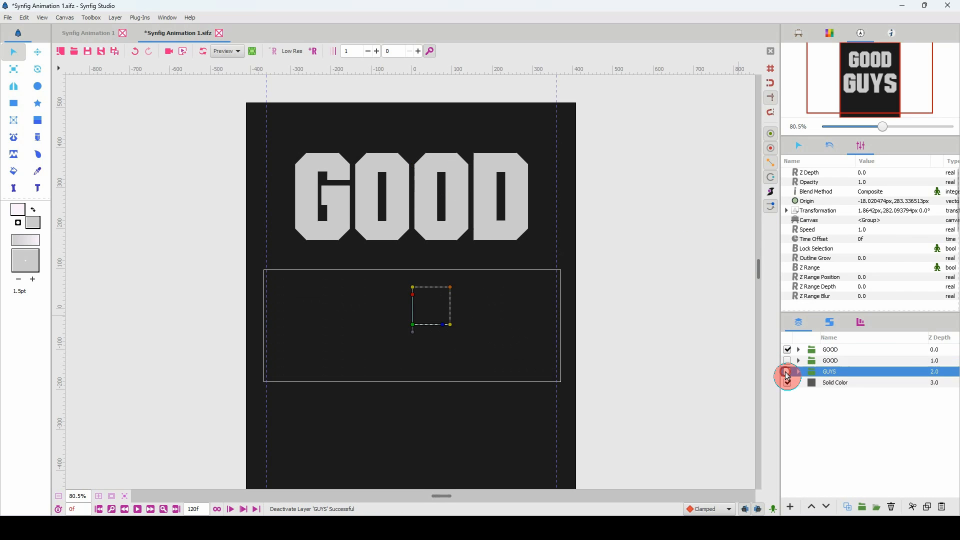
left_click(814, 354)
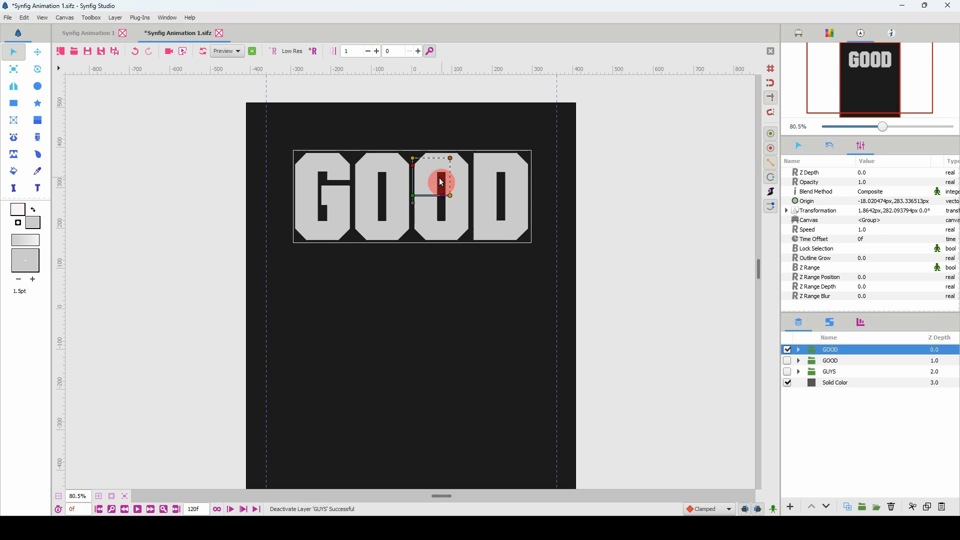
Shrink the GOOD copy to about 0.37 scale and move it beside the left guide near the canvas top, at about -245, 449 px
left_click_drag(468, 162, 356, 141)
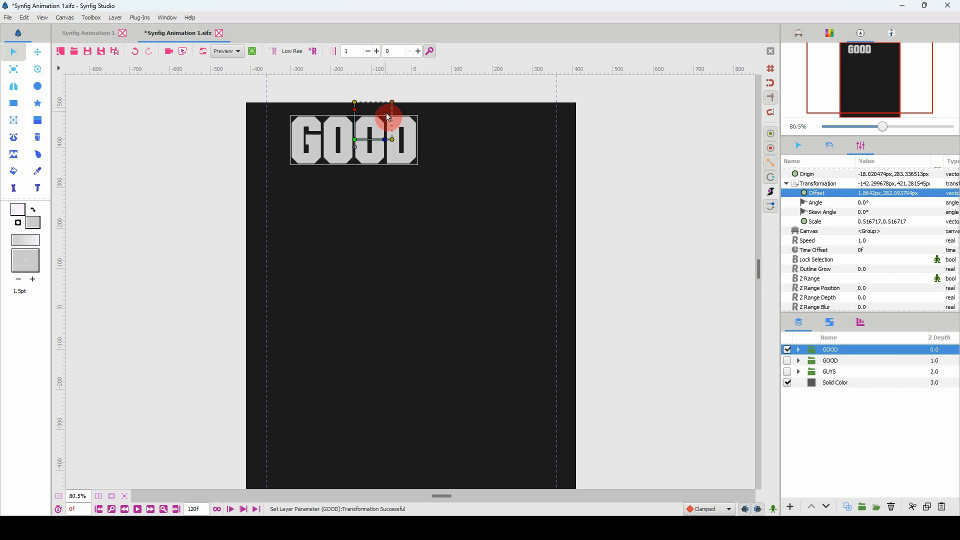
mouse_move(391, 103)
left_mouse_down()
mouse_move(379, 115)
mouse_move(388, 107)
left_mouse_up()
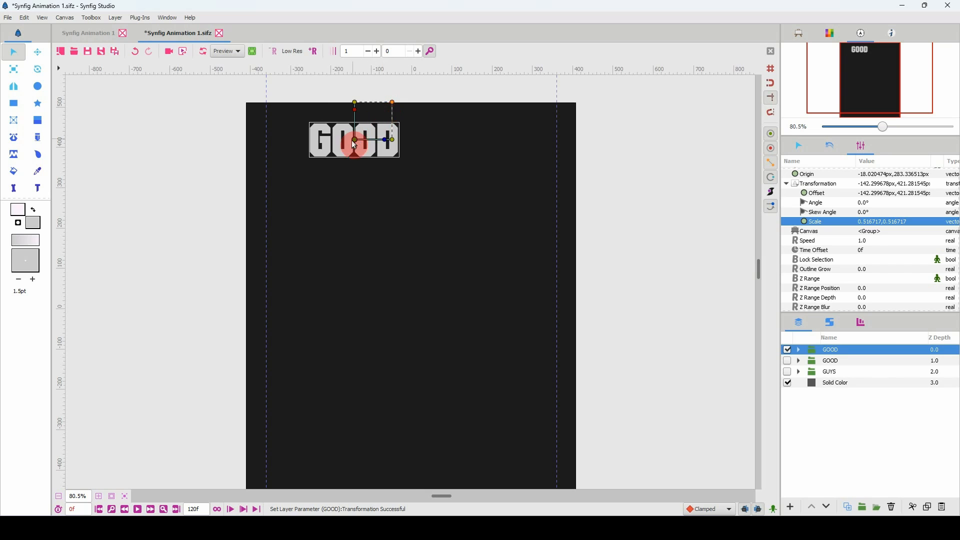
left_click_drag(353, 140, 317, 133)
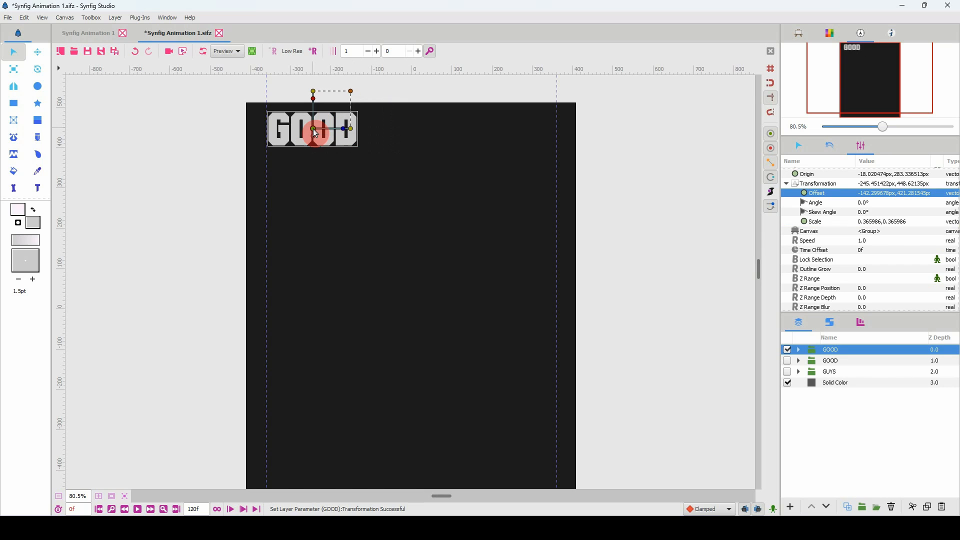
Change the text layer inside the small GOOD copy to read GENSIS EXODUS
left_click(799, 350)
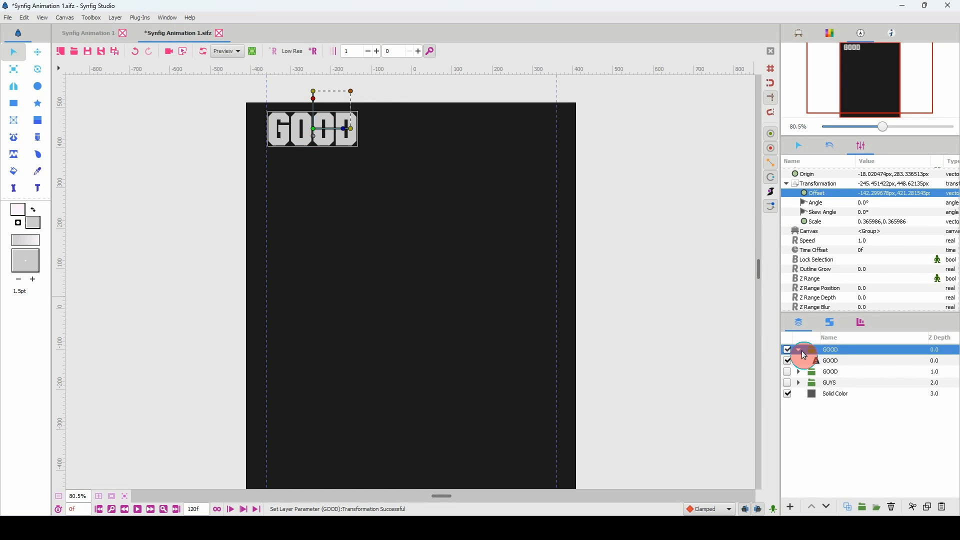
left_click(826, 362)
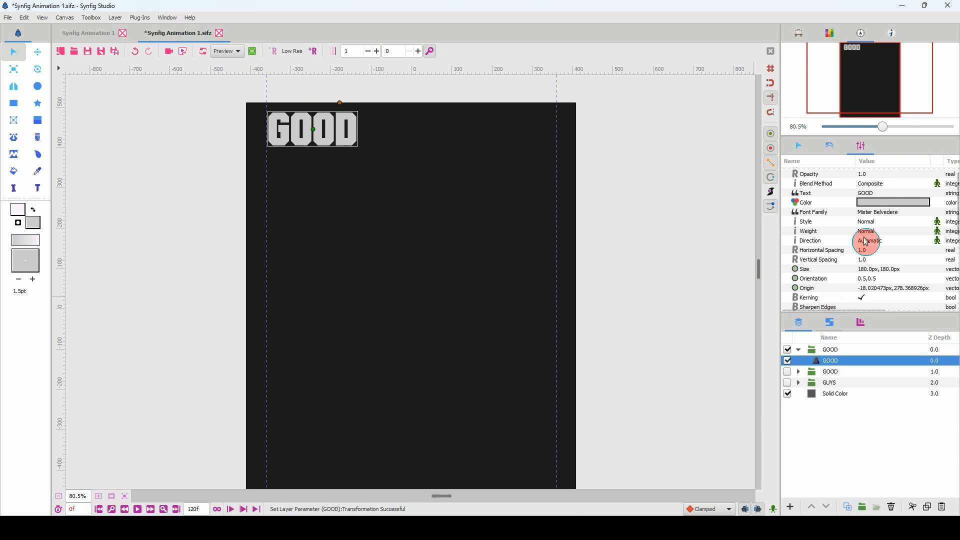
double_click(867, 193)
left_click_drag(505, 227, 356, 215)
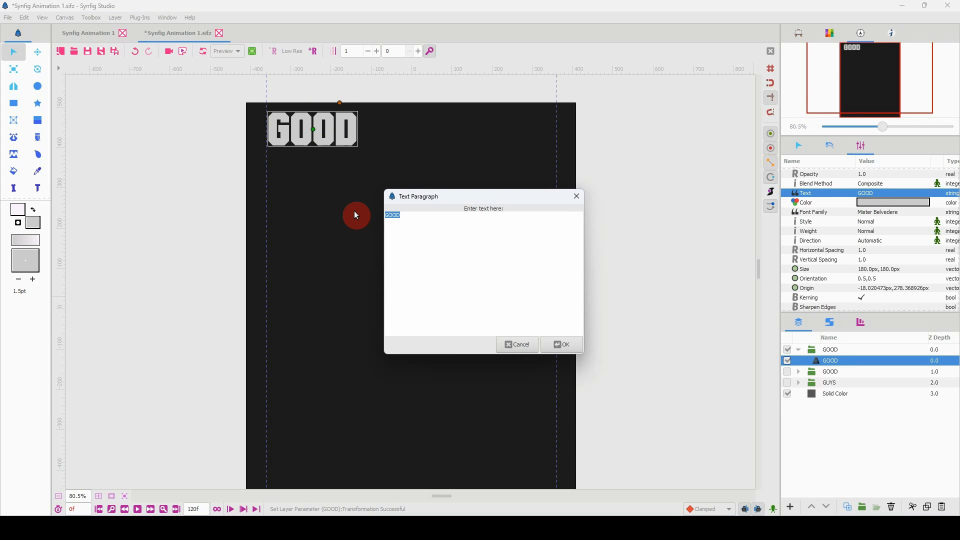
type("GENSIS EXODUS")
left_click(560, 345)
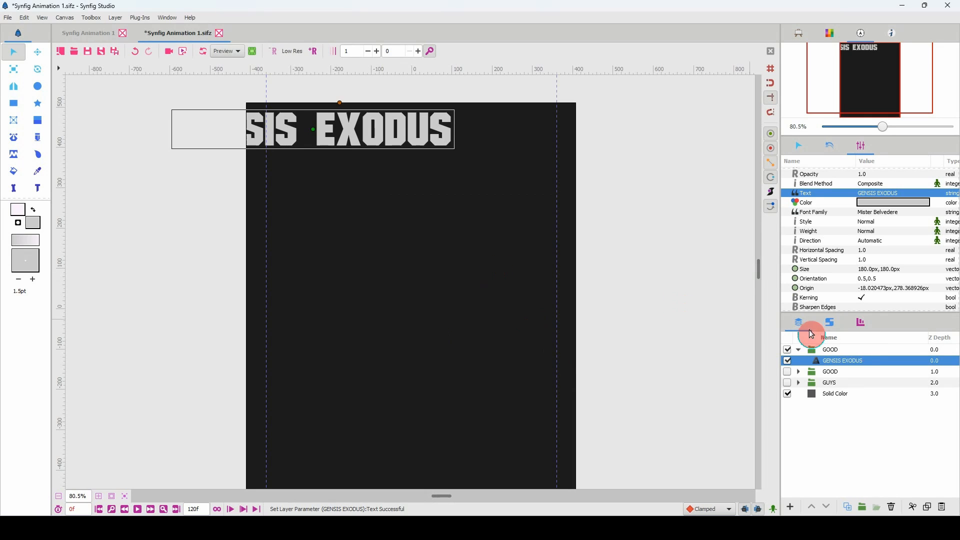
Scale the GENSIS EXODUS group to about 0.18 and offset it to about -187, 457 px so it starts at the left guide
left_click(824, 350)
mouse_move(351, 99)
left_mouse_down()
mouse_move(340, 101)
mouse_move(348, 96)
mouse_move(345, 106)
left_mouse_up()
left_click_drag(312, 134, 339, 131)
left_click_drag(375, 88, 376, 91)
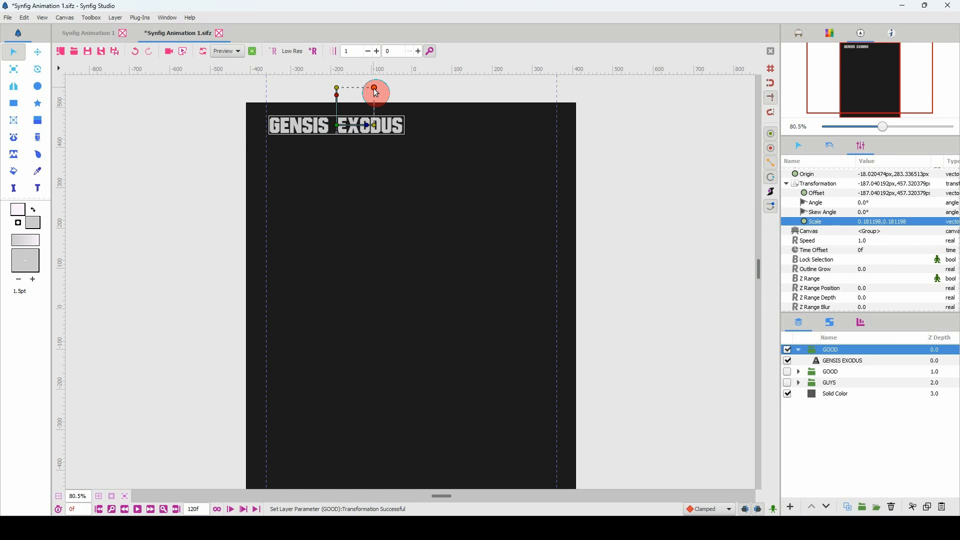
Shift the small GOOD credit group to the left guide at about -192, 457 px and rename it GENESIS EXODUS
left_click_drag(340, 128, 338, 127)
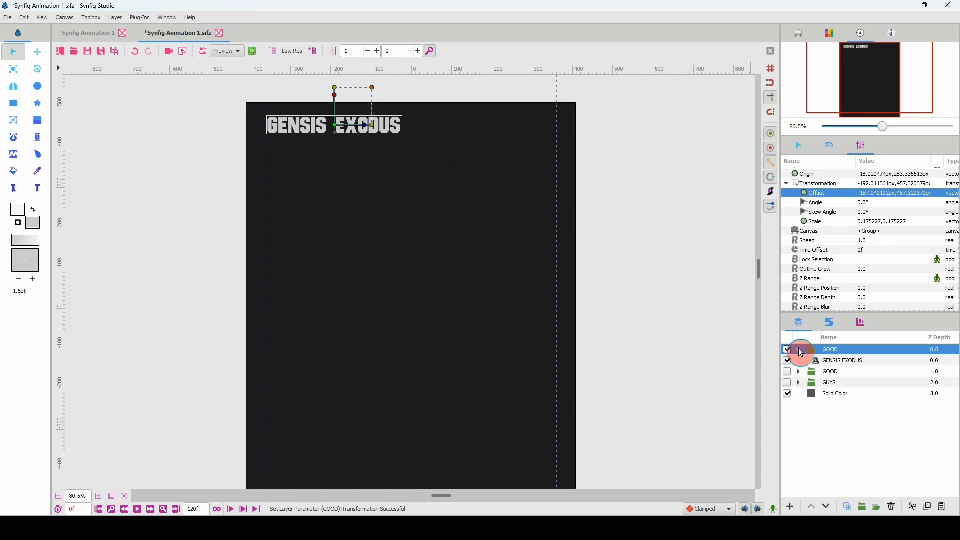
double_click(839, 350)
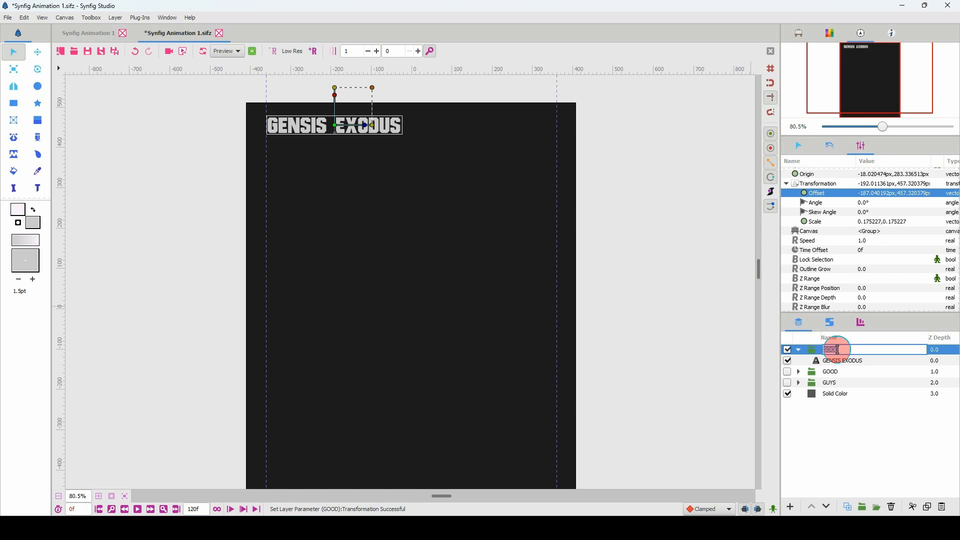
type("GENESIS")
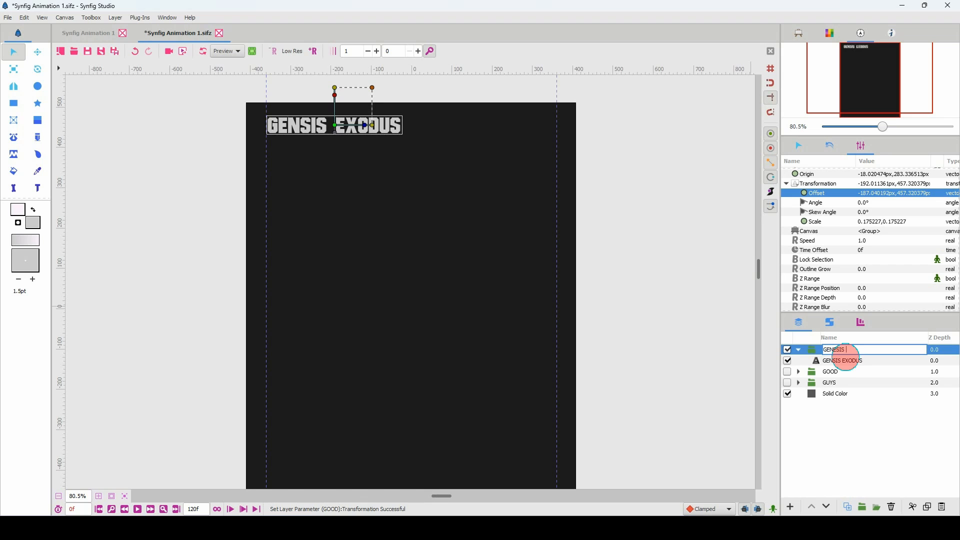
type(" EXODUS")
left_click(841, 353)
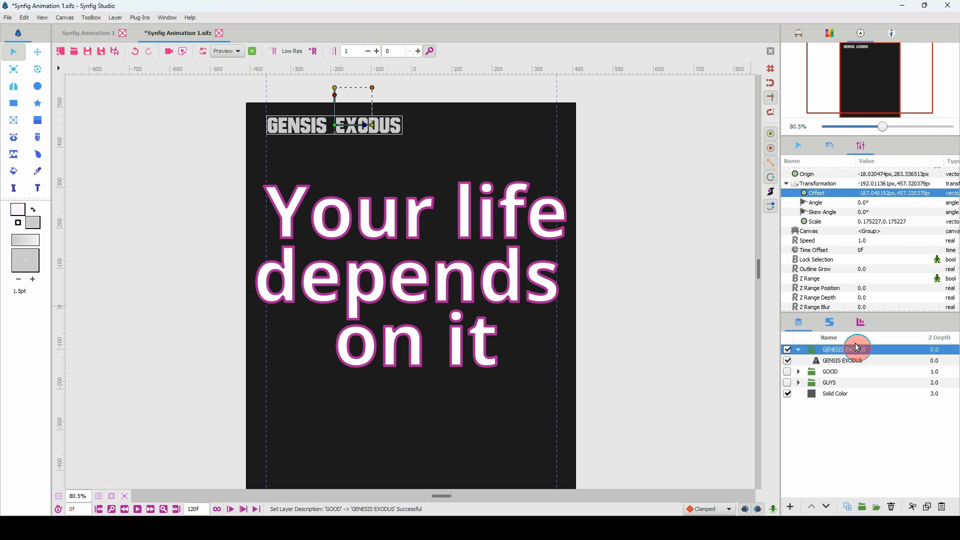
left_click(8, 18)
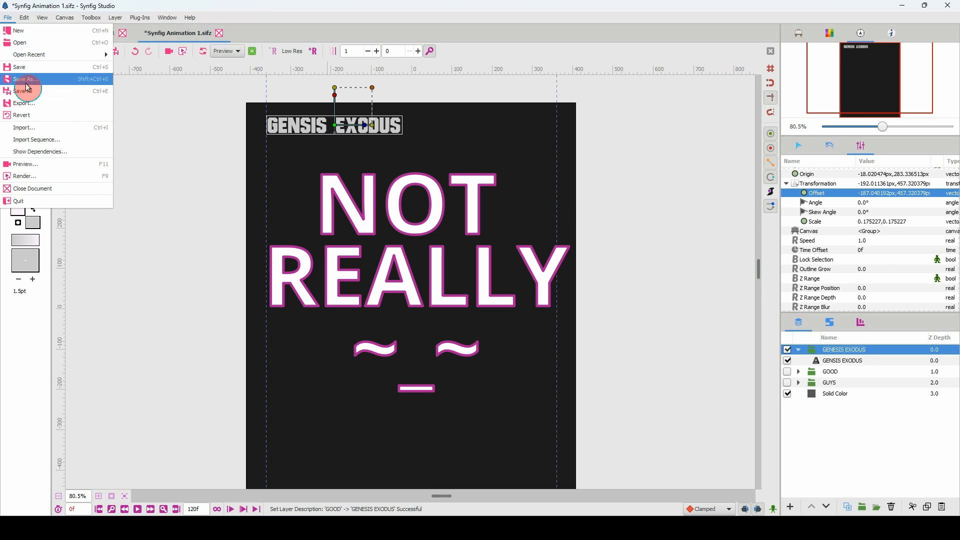
left_click(497, 22)
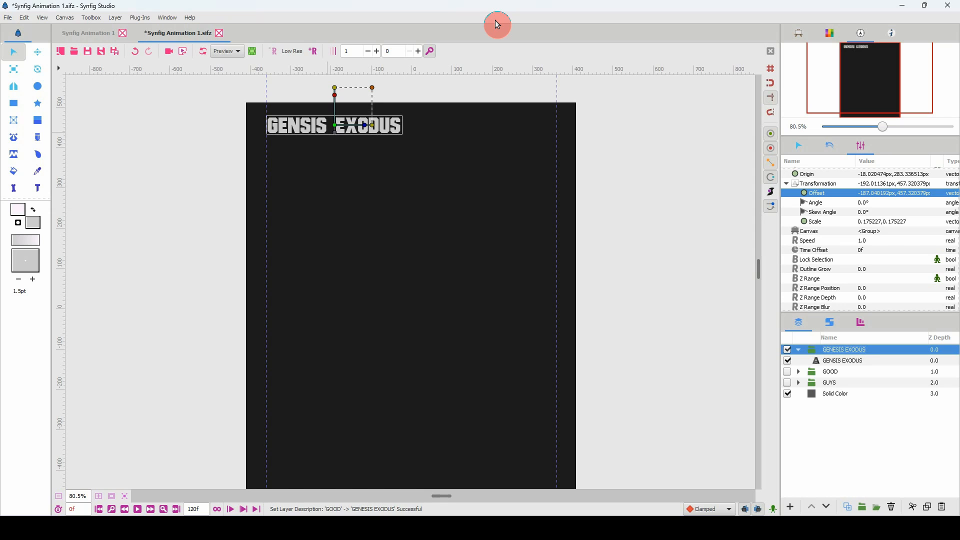
Duplicate the GENESIS EXODUS group and place the copy to its right on the same line, at about 165, 457 px
left_click(800, 351)
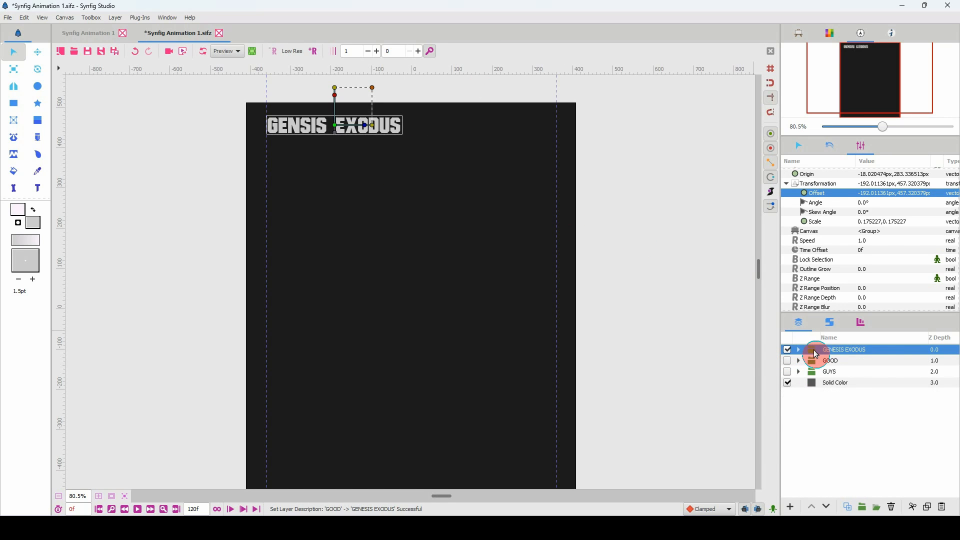
key("ctrl+c")
key("ctrl+v")
left_click(798, 350)
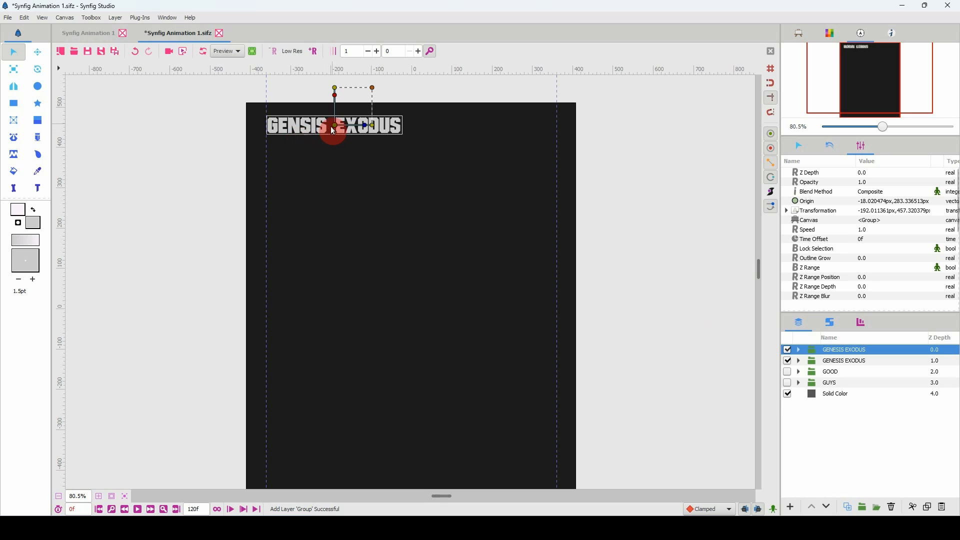
left_click_drag(333, 129, 481, 145)
Change the text layer inside the duplicated credit group to read MATTHEW MARK
left_click(799, 349)
left_click(834, 362)
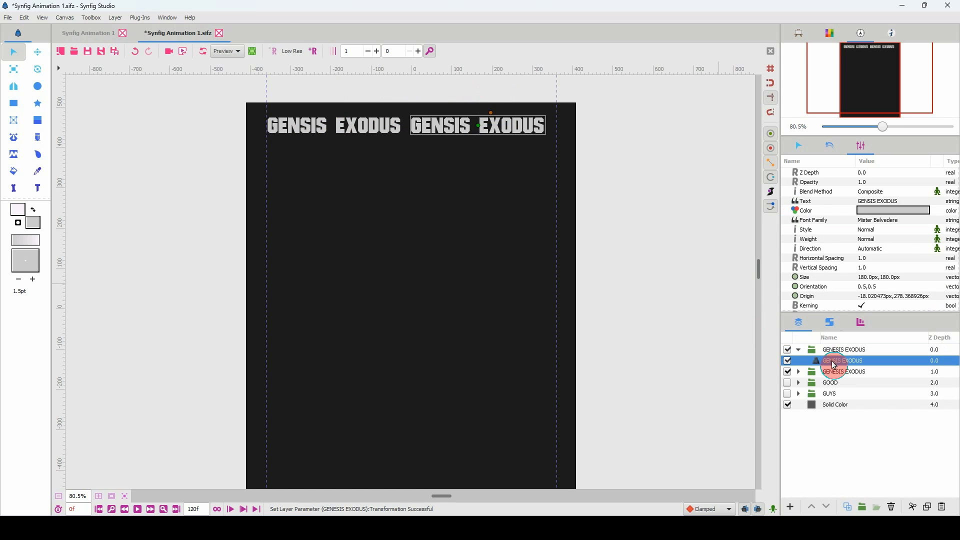
triple_click(880, 201)
type("MATTHEW MARK")
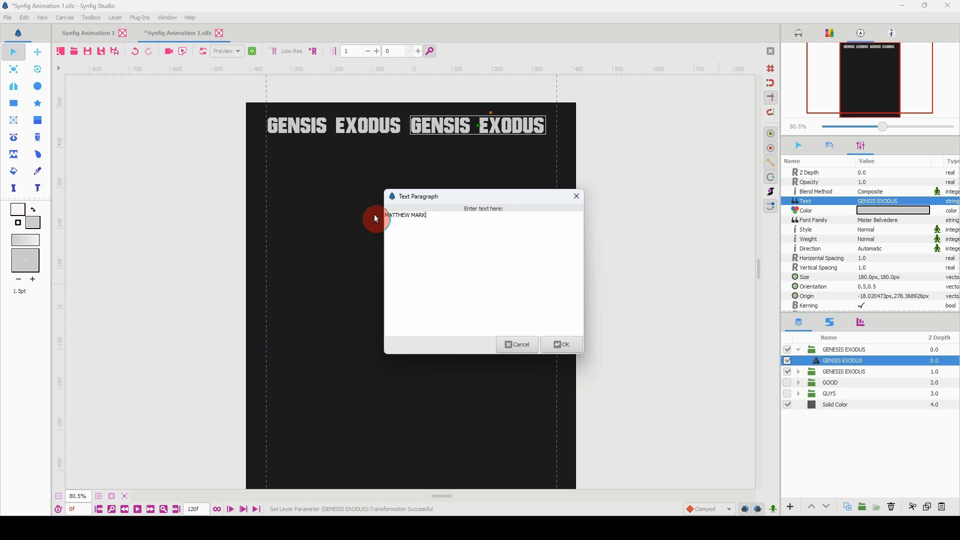
left_click(570, 345)
Rename the duplicated group as MATTHEW MARK and collapse it
left_click(833, 351)
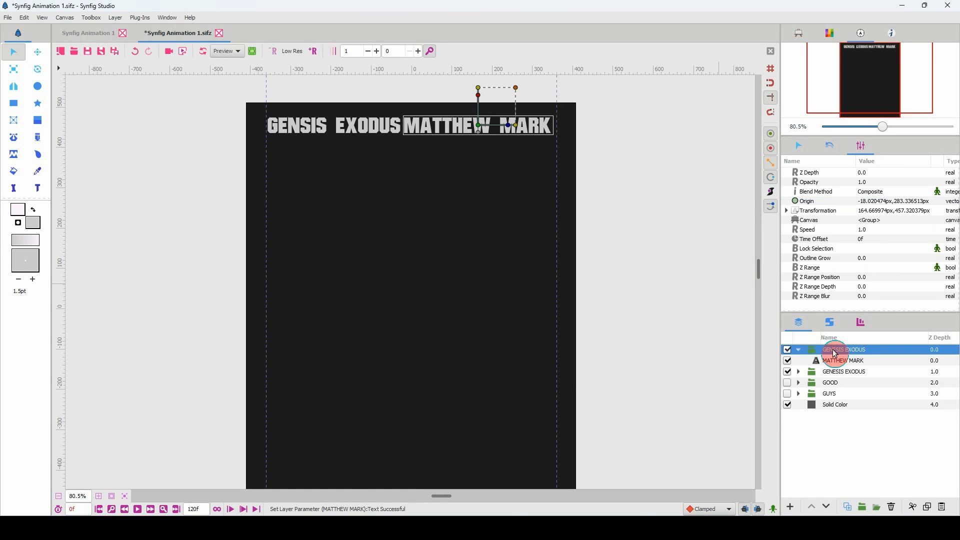
left_click(837, 349)
type("MATTHEW MARK")
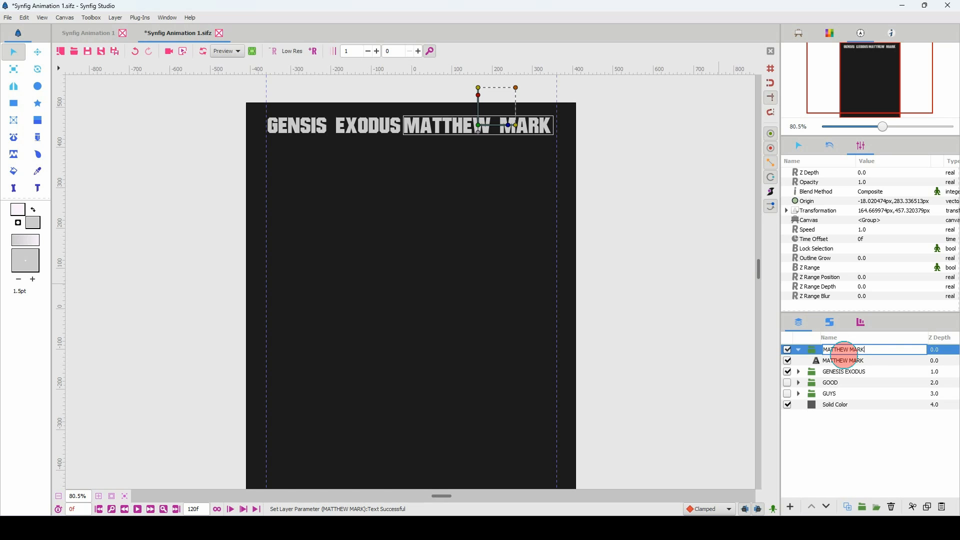
key("Return")
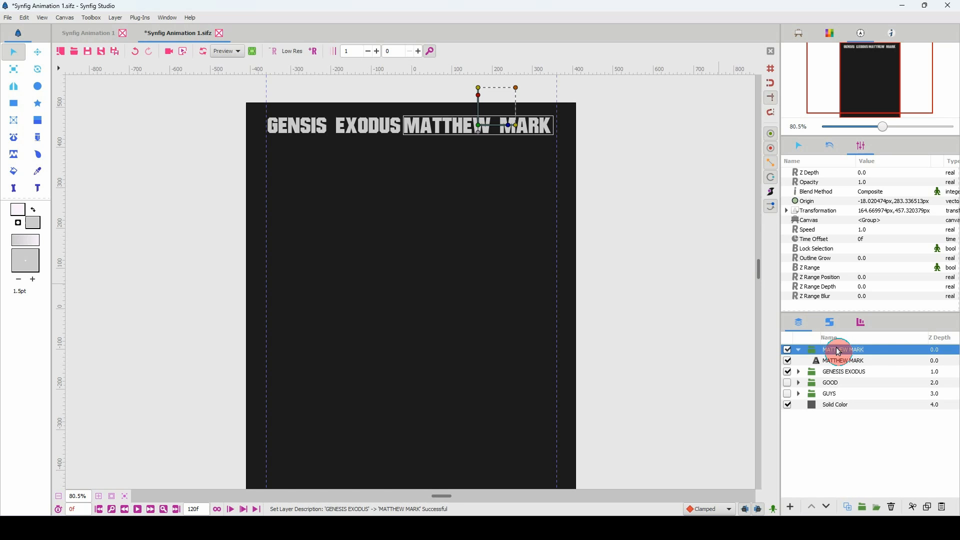
left_click(801, 352)
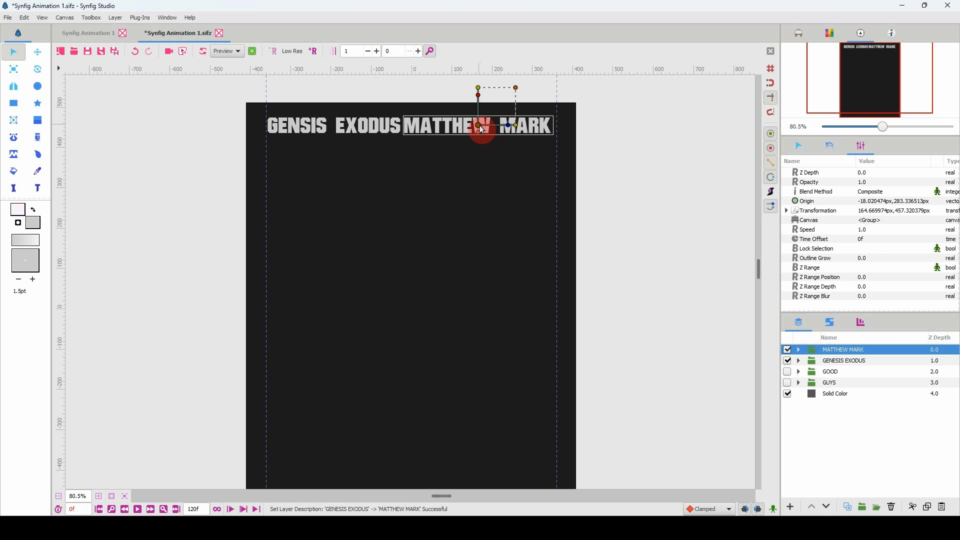
Align MATTHEW MARK to the right guide at about 180, 457 px and GENESIS EXODUS to the left guide at about -194, 457 px
left_click_drag(483, 130, 488, 128)
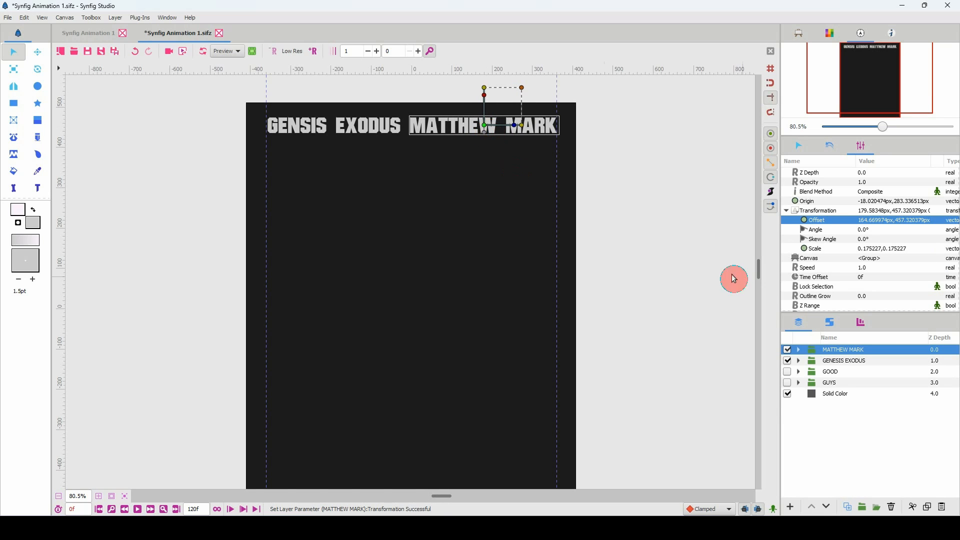
left_click(813, 361)
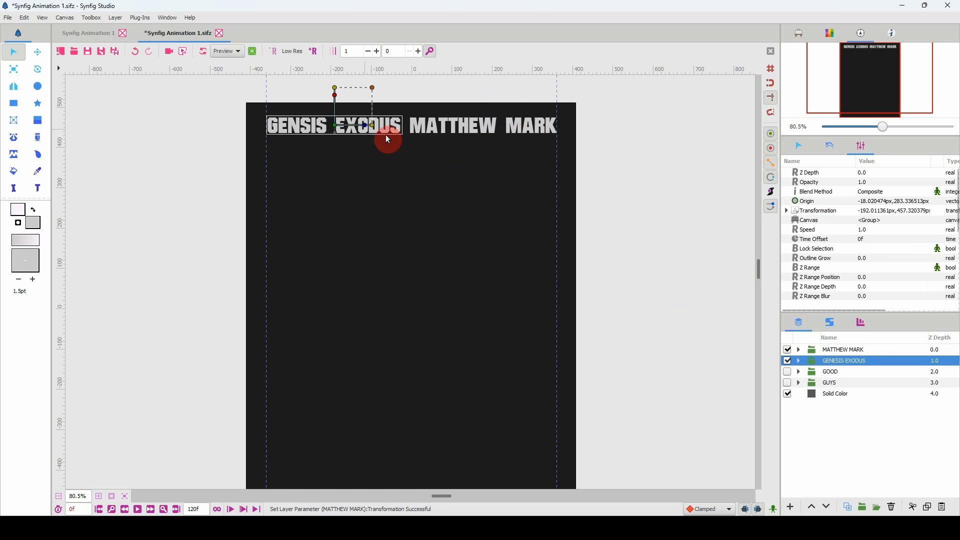
left_click(335, 125)
left_click_drag(335, 125, 333, 125)
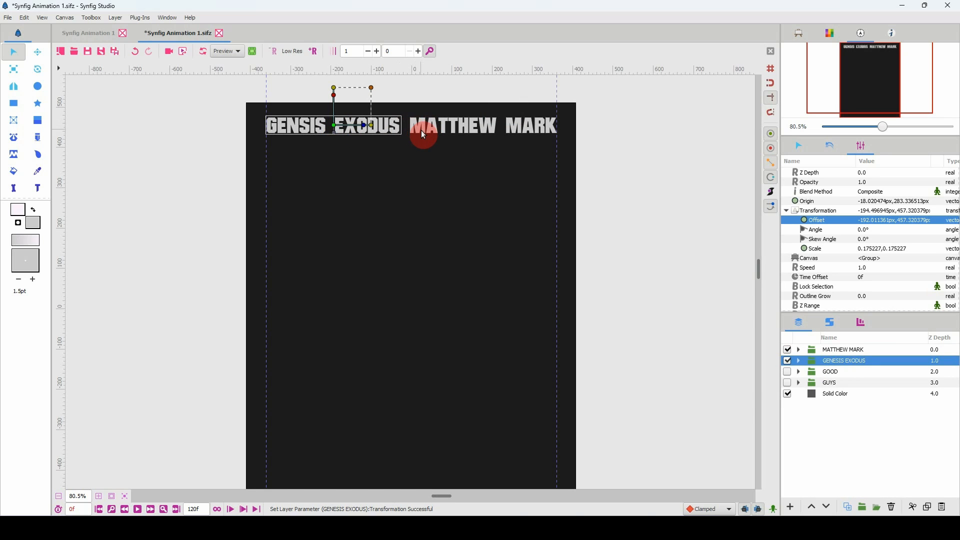
Move the MATTHEW MARK and GENESIS EXODUS groups down together to a vertical offset of about 435 px
left_click(816, 351, "ctrl")
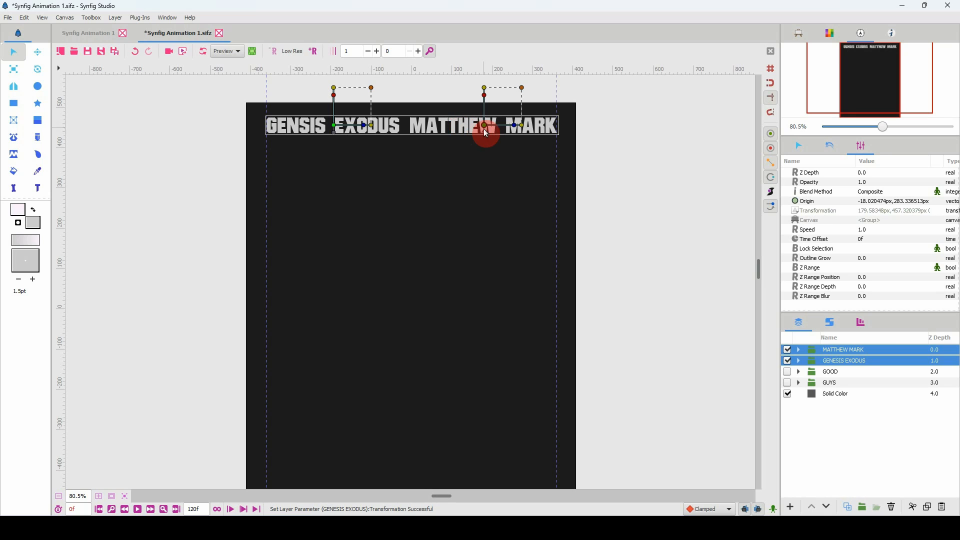
left_click(484, 125)
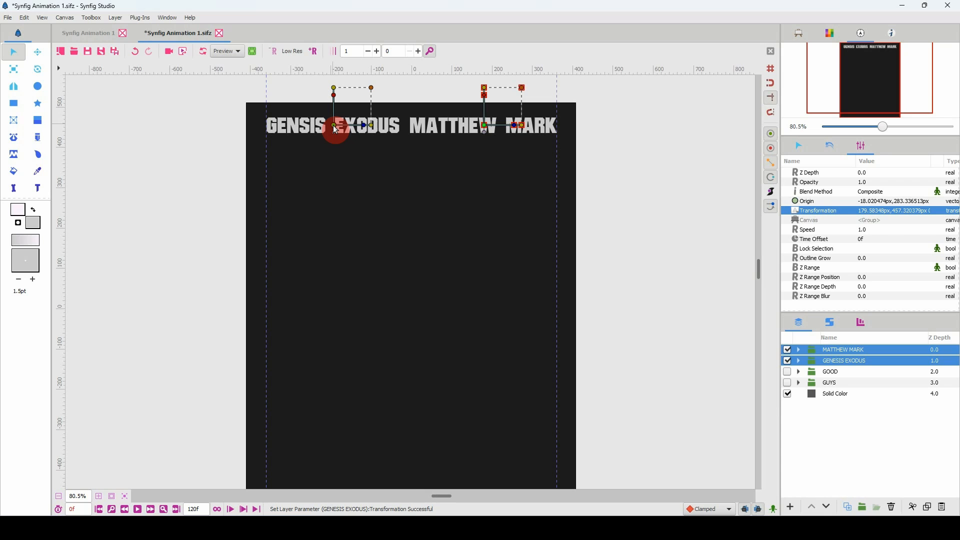
key("Down")
key("Down")
key("Down")
key("Down")
key("Down")
key("Down")
key("Down")
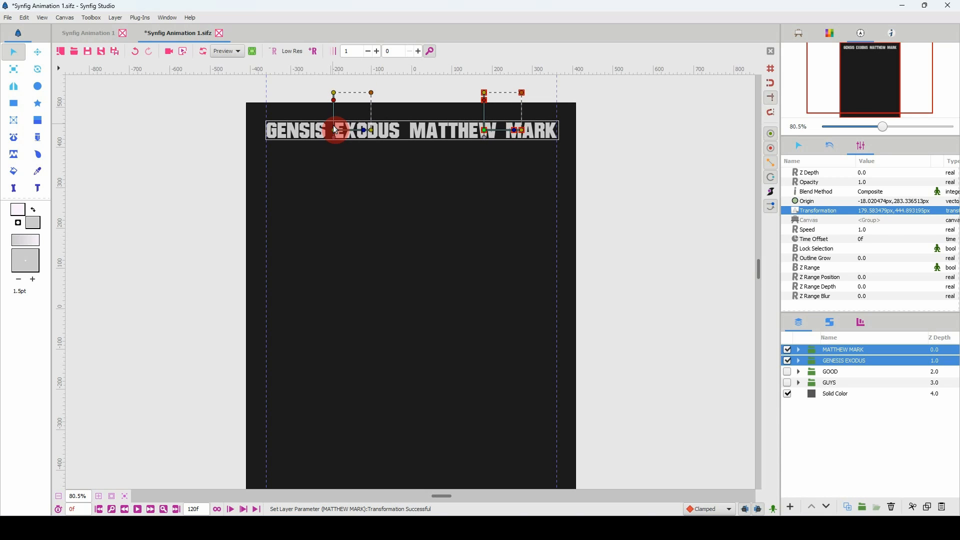
key("Up")
key("Up")
key("Up")
key("Up")
key("Up")
key("Up")
key("Up")
key("Up")
key("Up")
key("Down")
key("Down")
key("Down")
key("Down")
key("Down")
key("Down")
key("Down")
key("Down")
key("Down")
key("Down")
key("Down")
key("Down")
key("Down")
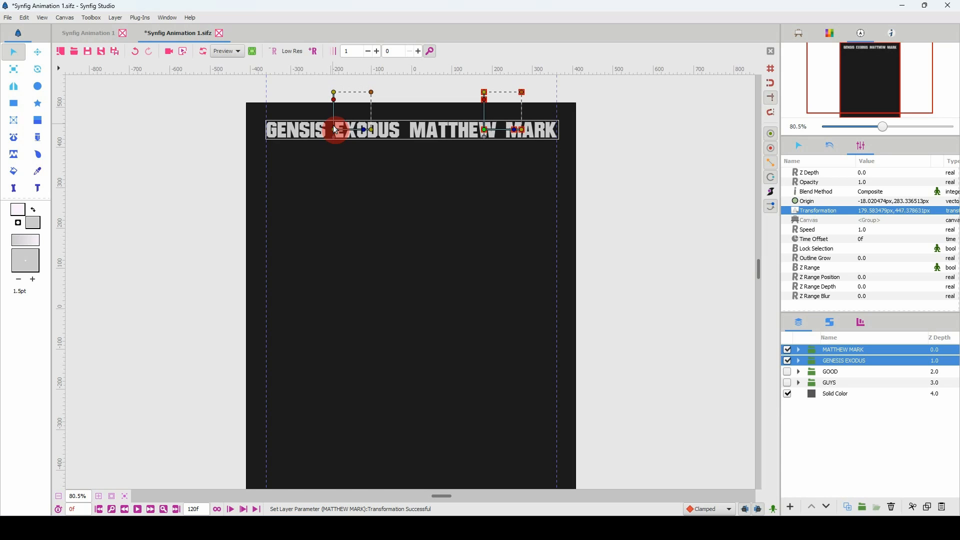
key("Down")
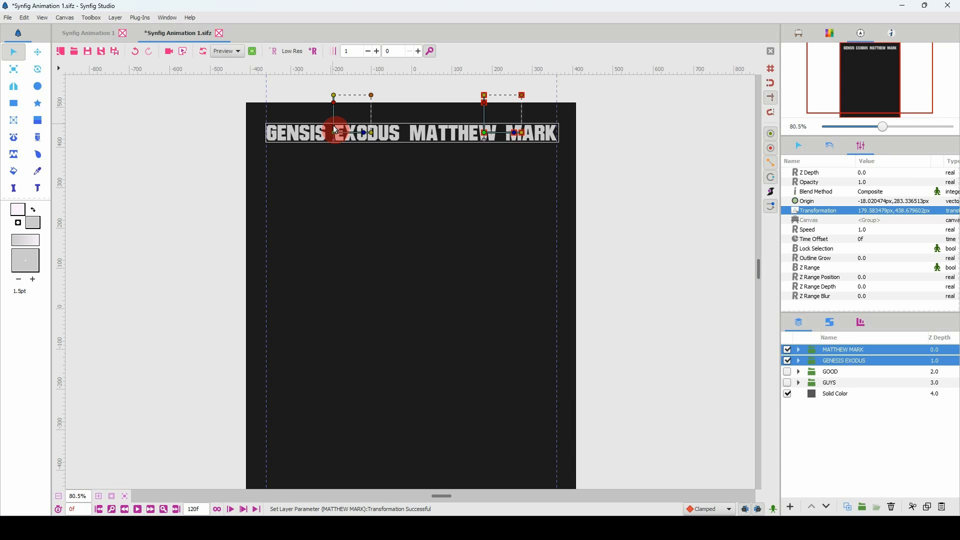
key("Down")
key("Down")
key("Down")
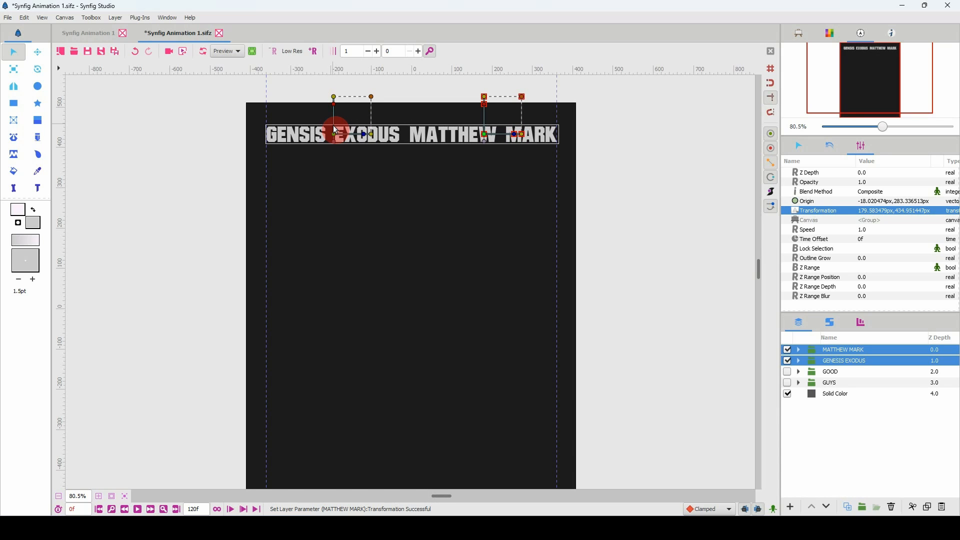
Scale both credit groups down slightly and realign them to the outer guides, with MATTHEW MARK at about 188, 435 px
left_click(374, 102)
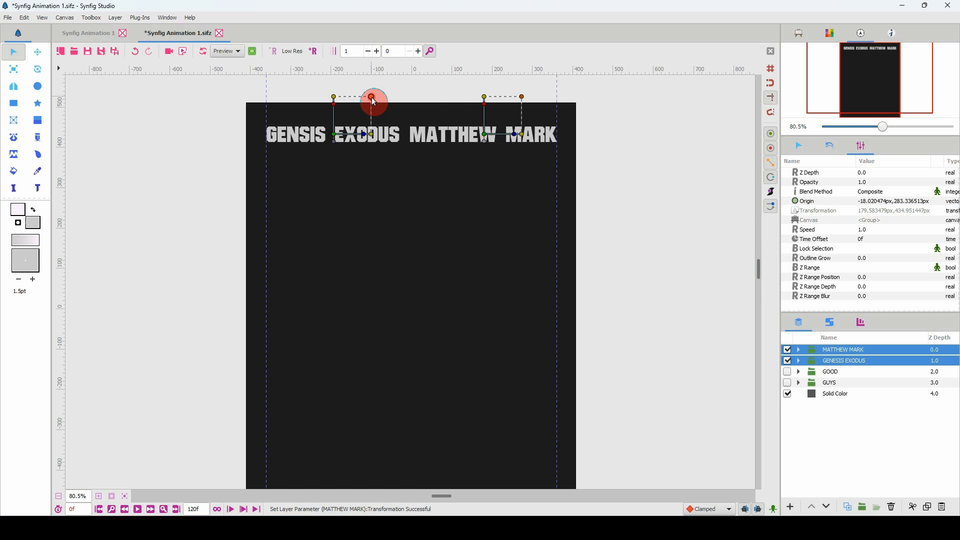
left_click(523, 98)
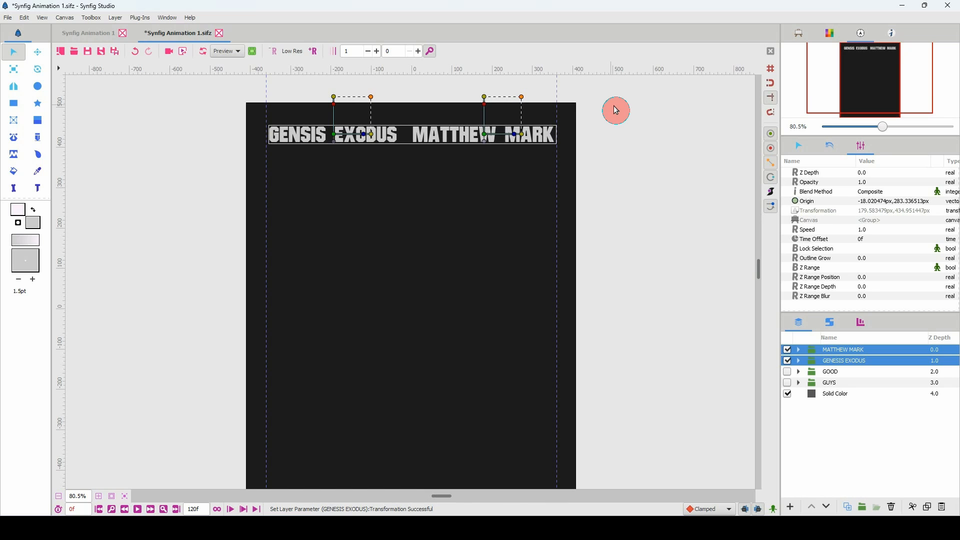
left_click(485, 135)
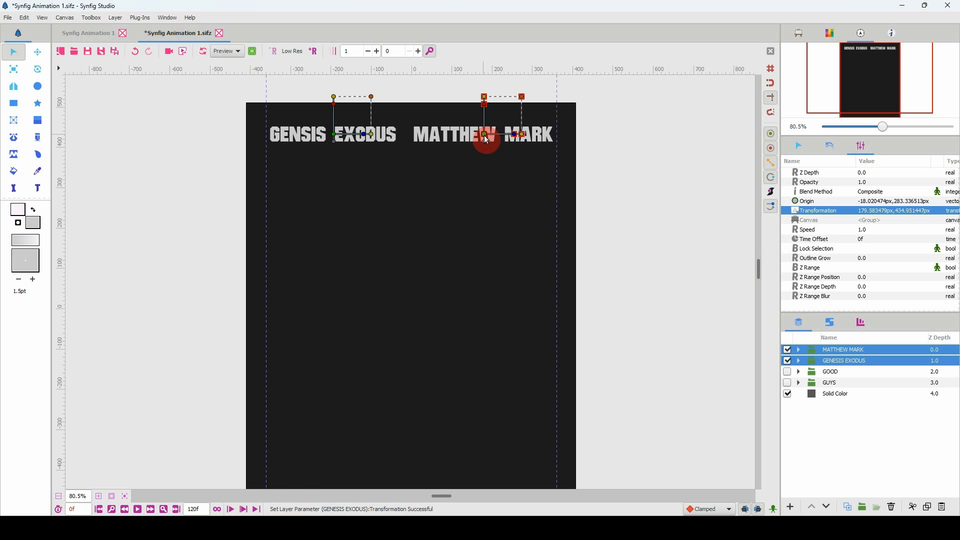
left_click_drag(484, 135, 505, 148)
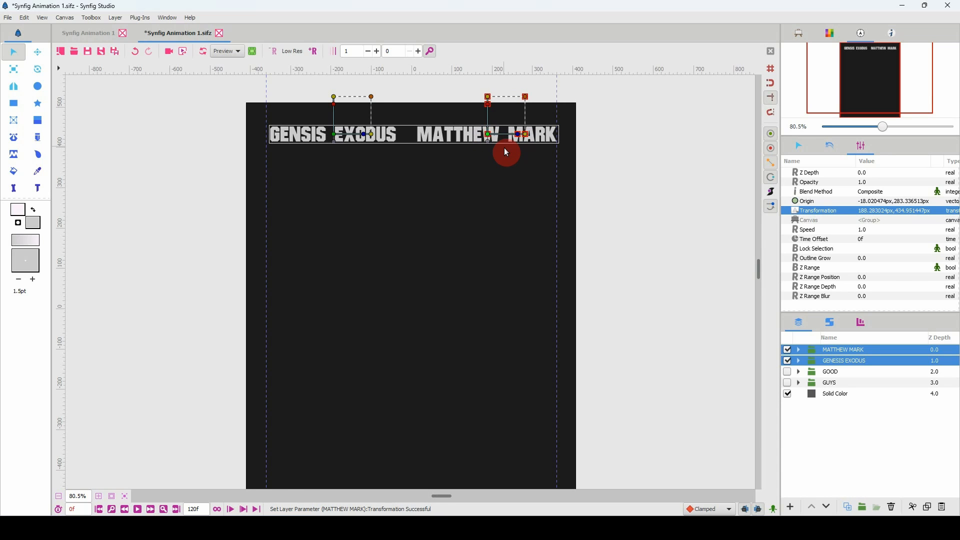
left_click_drag(335, 133, 333, 136)
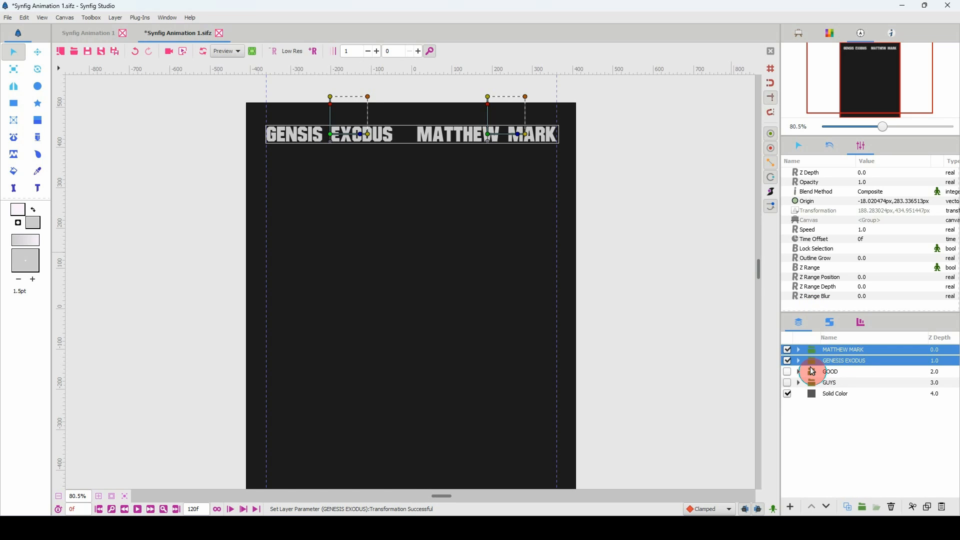
Draw a thin rectangle below the credits, spanning the guides from about -359, 390 to 361, 364 px, and set its blend method to Composite
left_click(17, 106)
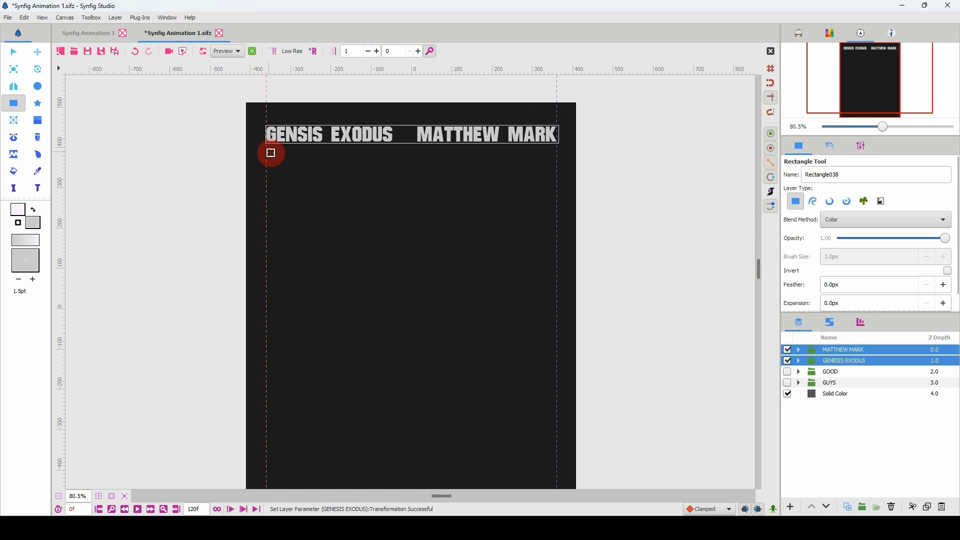
left_click_drag(268, 152, 558, 162)
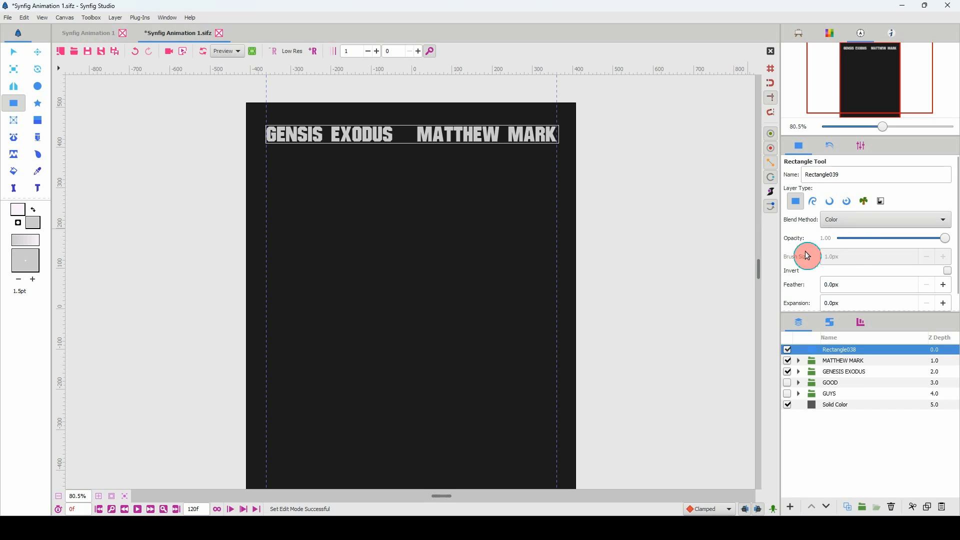
left_click(861, 147)
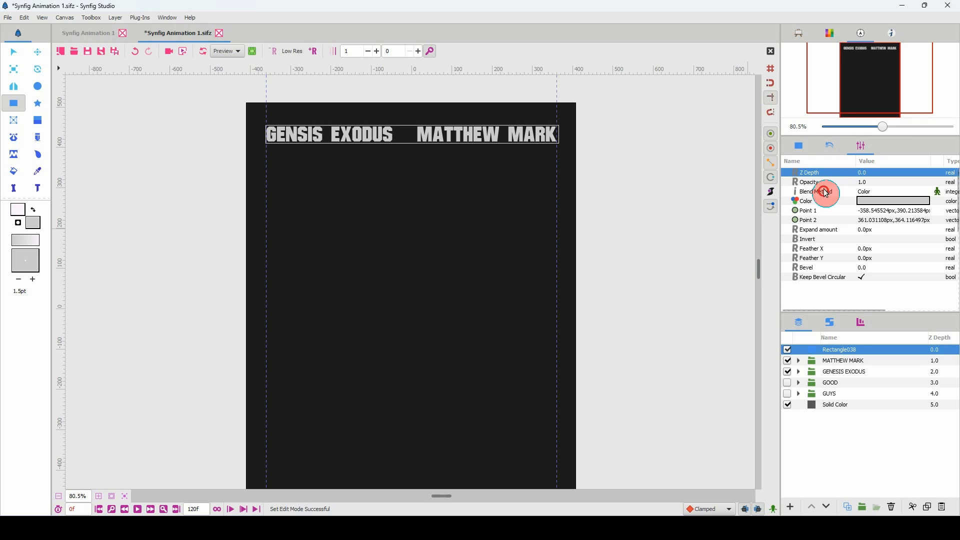
left_click(840, 194)
left_click(878, 194)
left_click(875, 193)
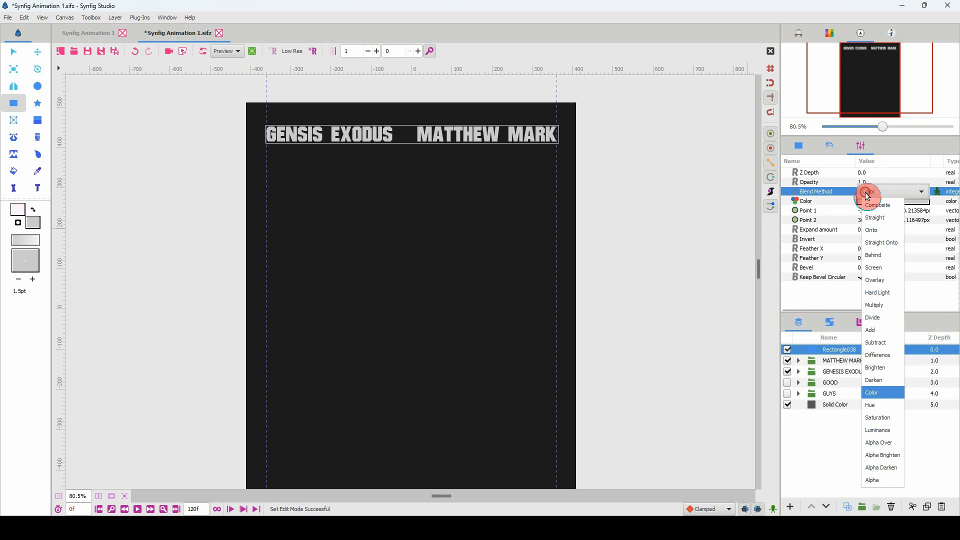
left_click(879, 205)
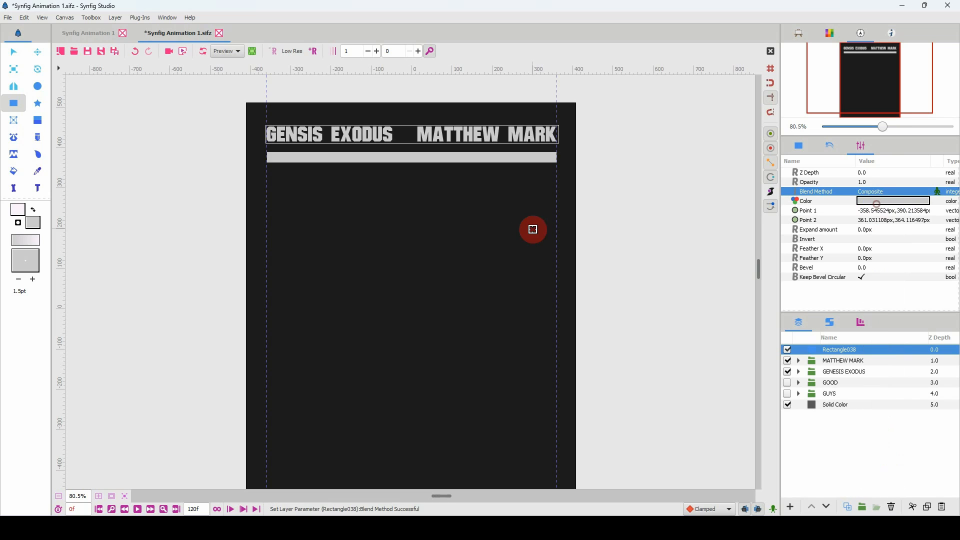
Move the rectangle's upper-left corner point onto the left guide, at about -360, 390 px
left_click(17, 56)
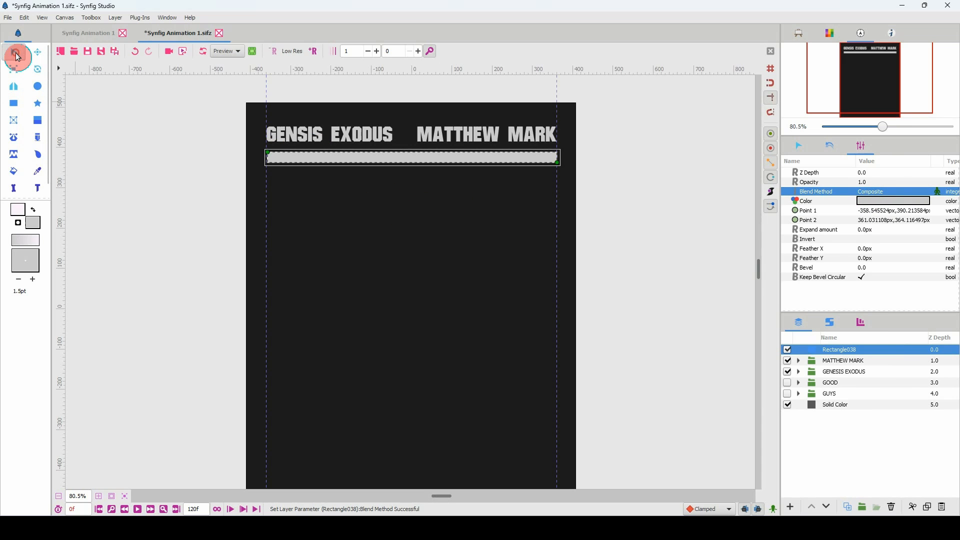
left_click(269, 153)
left_click_drag(268, 153, 267, 153)
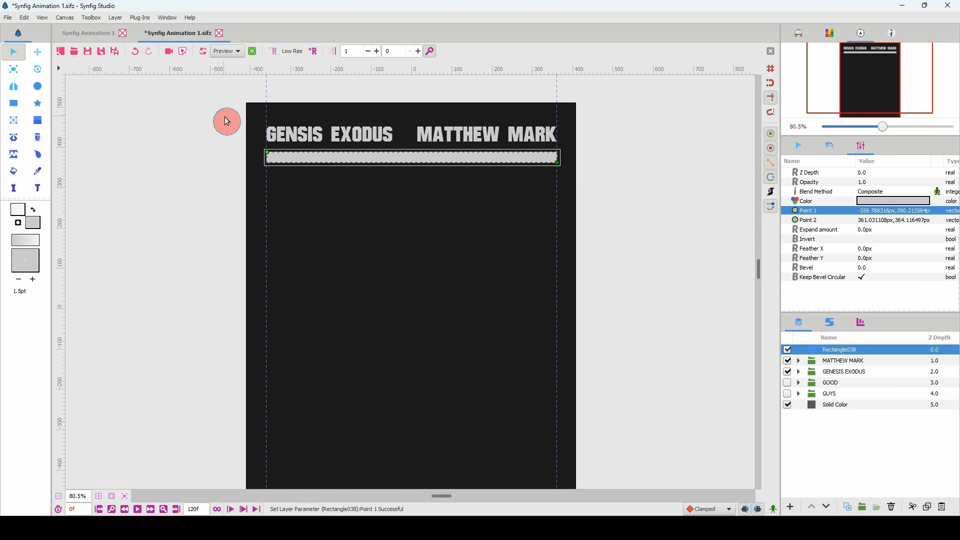
Nudge both corner points of the divider rectangle up to about -360, 396 px and 361, 370 px
left_click_drag(198, 105, 670, 203)
key("Up")
key("Up")
key("Up")
key("Up")
key("Up")
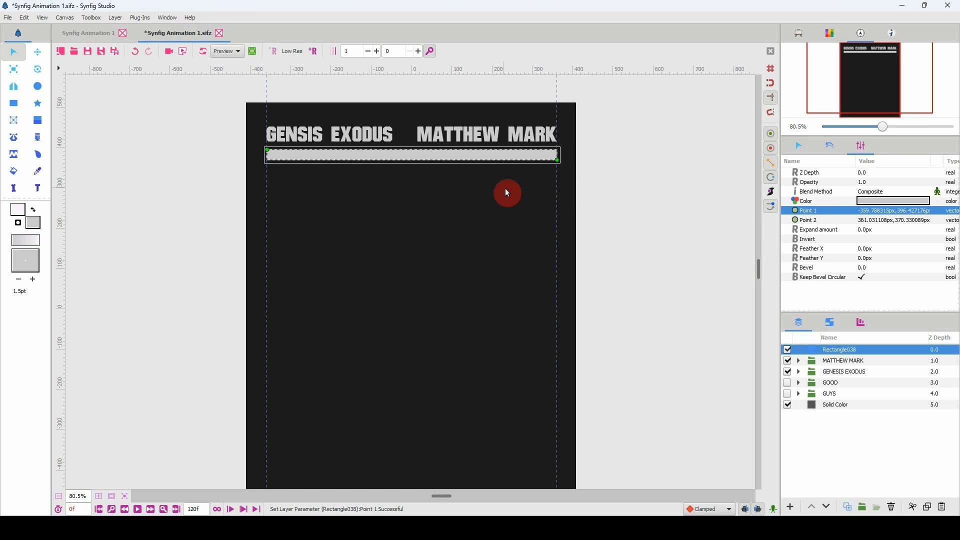
Show the GOOD group and move it down below the divider bar, to an offset of about 2, 215 px
left_click(796, 385)
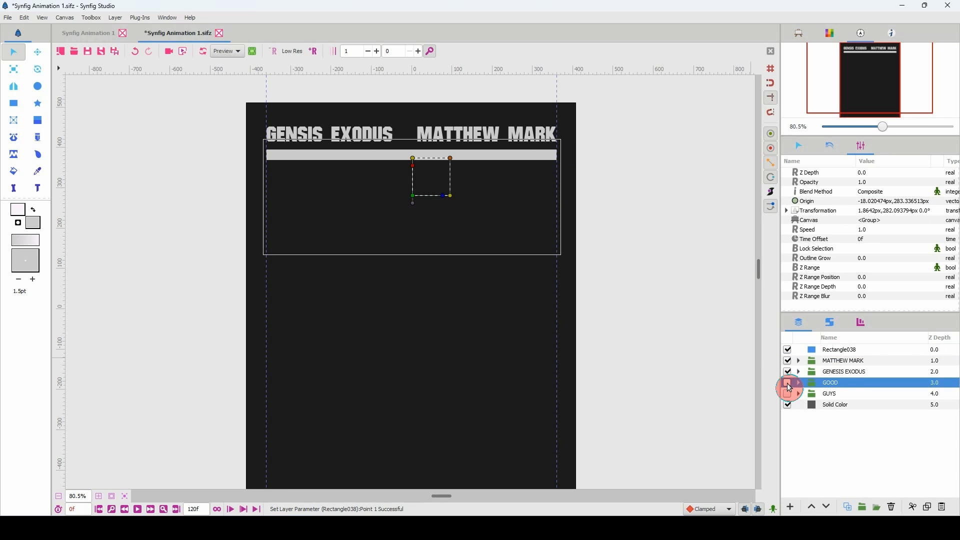
left_click(789, 384)
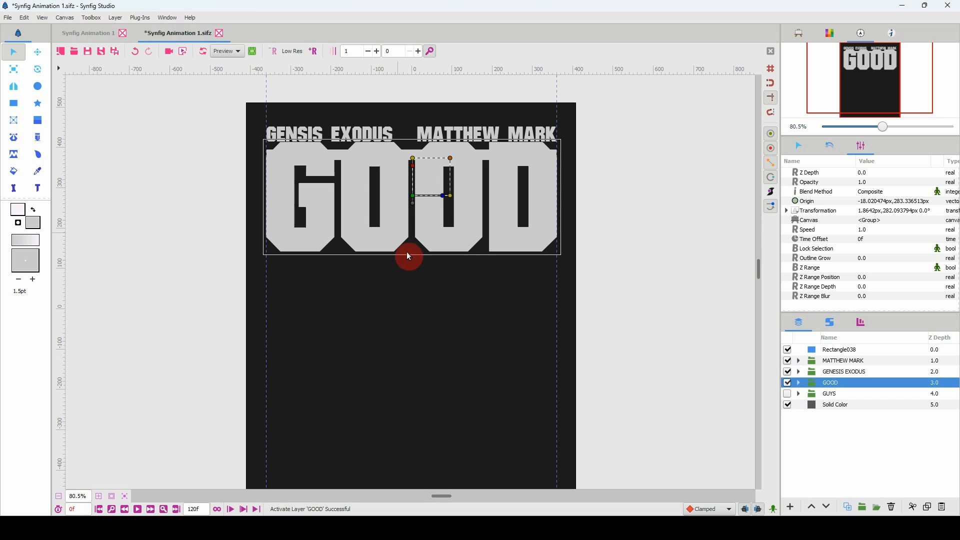
left_click(414, 197)
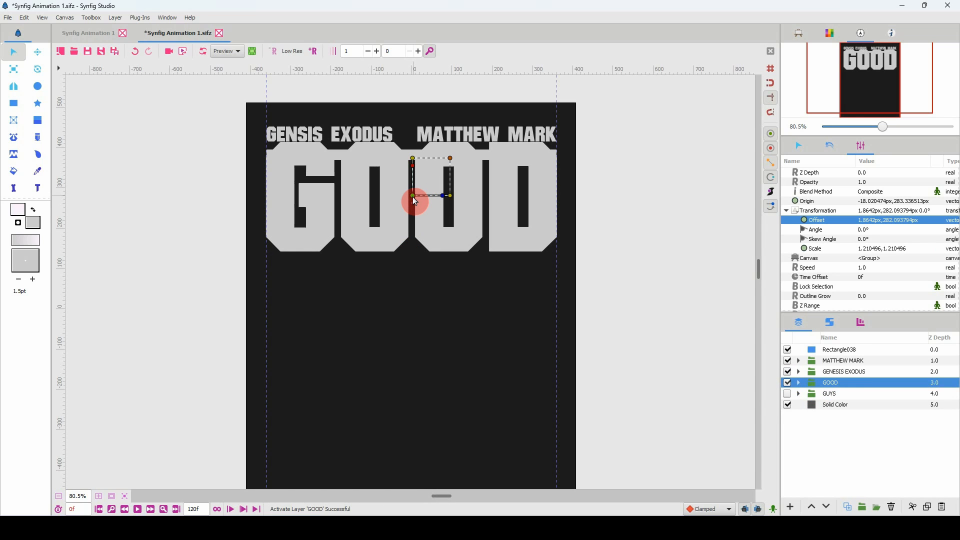
left_click_drag(413, 196, 413, 222)
key("Down")
key("Down")
key("Down")
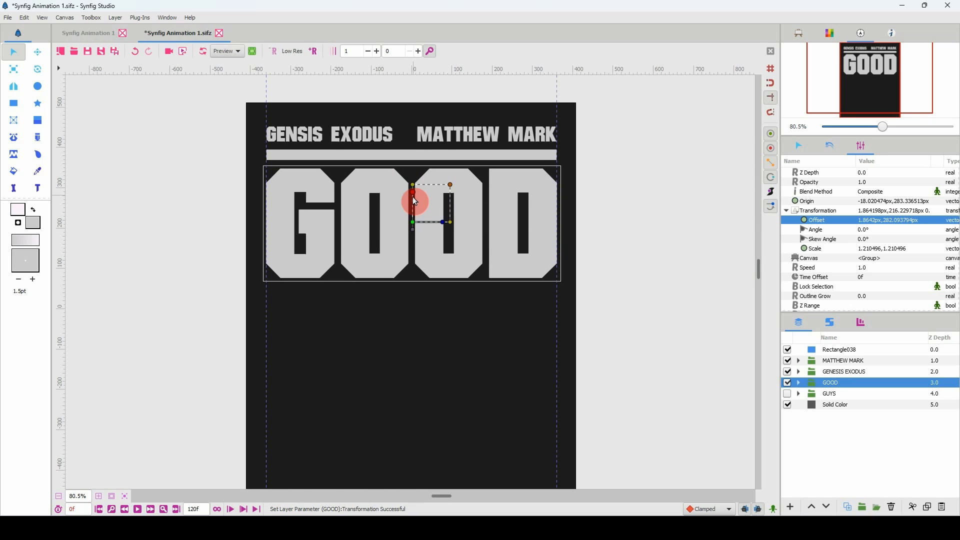
key("Down")
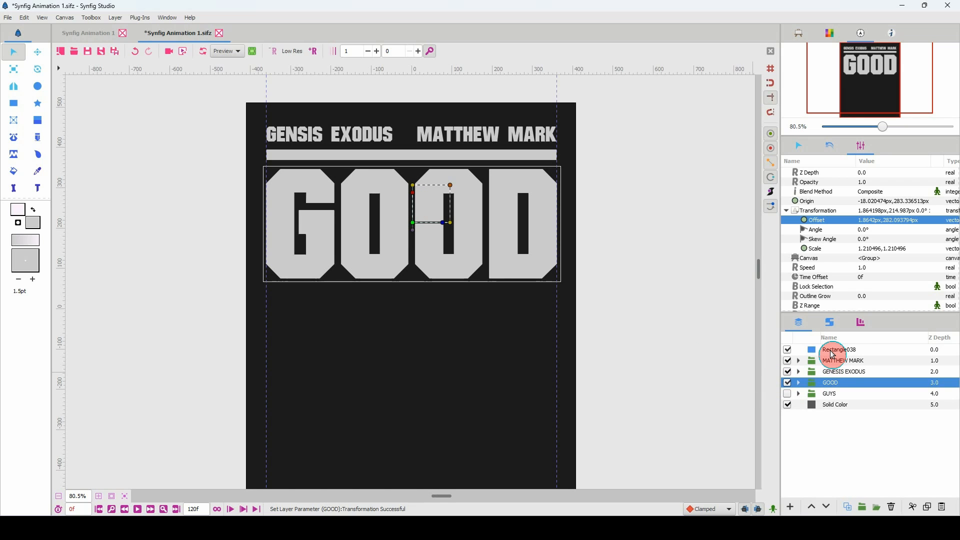
Rename the divider rectangle layer as rect_1
left_click(832, 350)
left_click(832, 350)
type("R")
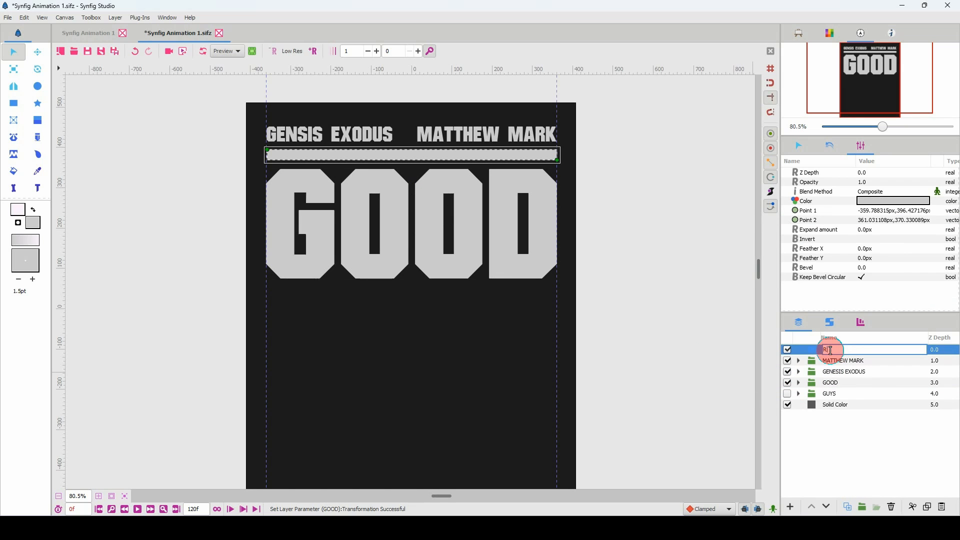
type("ECT_1")
key("Return")
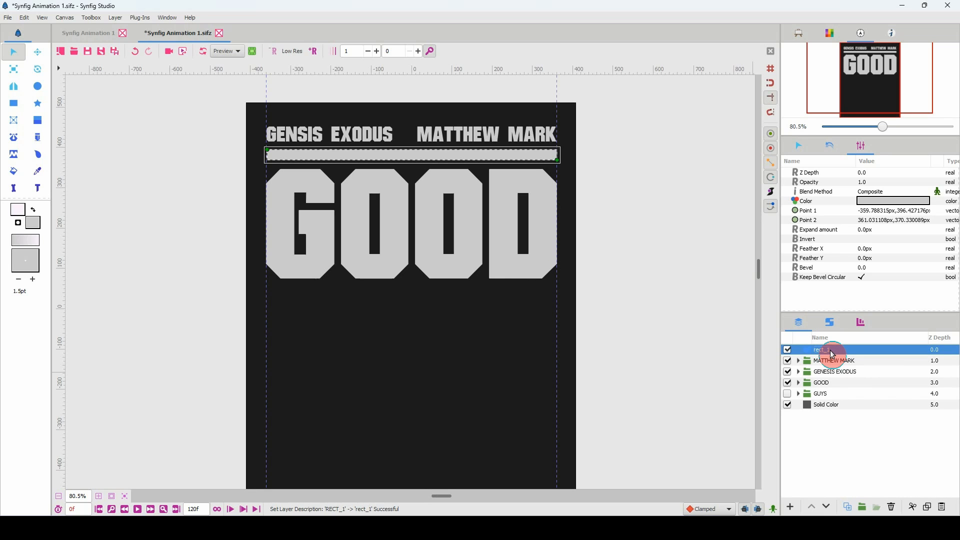
Paste two copies of the rect_1 layer and rename them rect_2 and rect_3
key("ctrl+v")
key("ctrl+v")
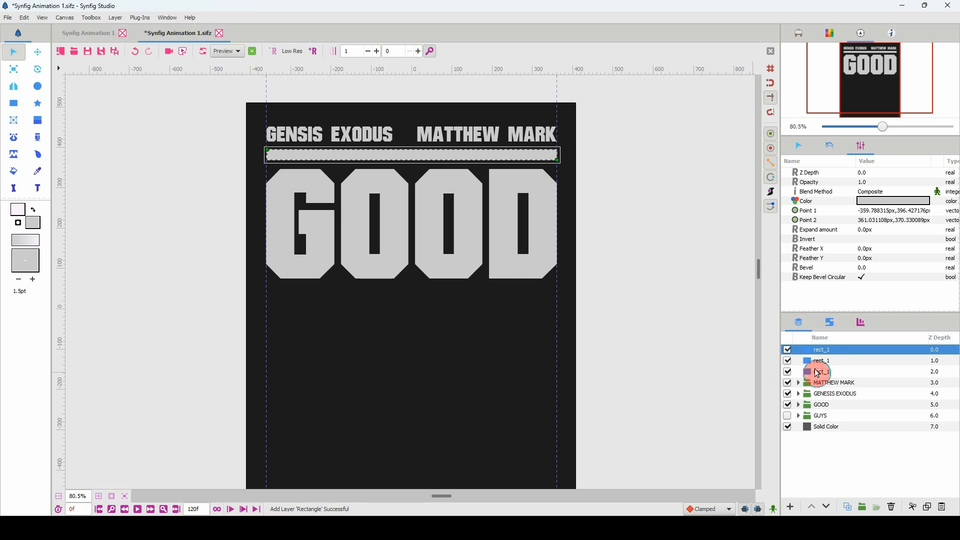
left_click(823, 362)
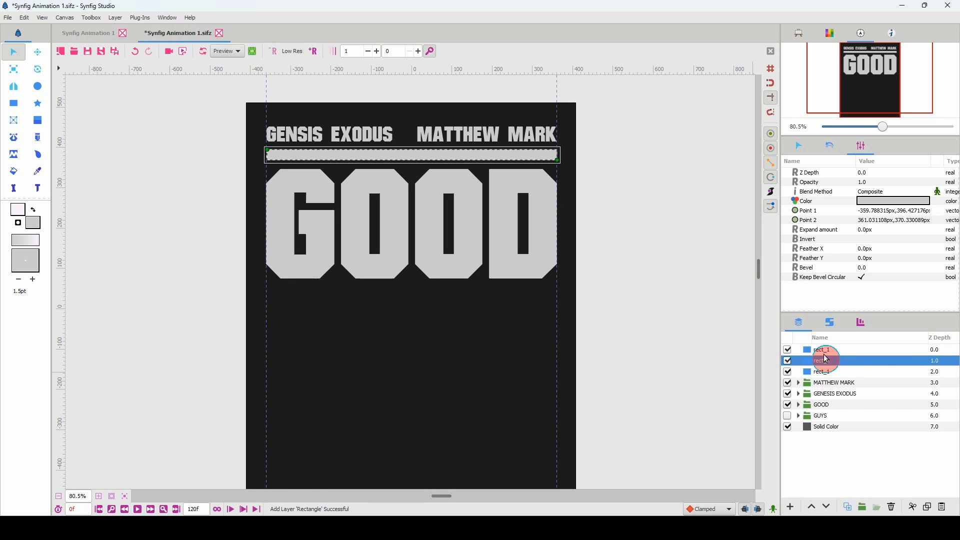
double_click(828, 361)
key("BackSpace")
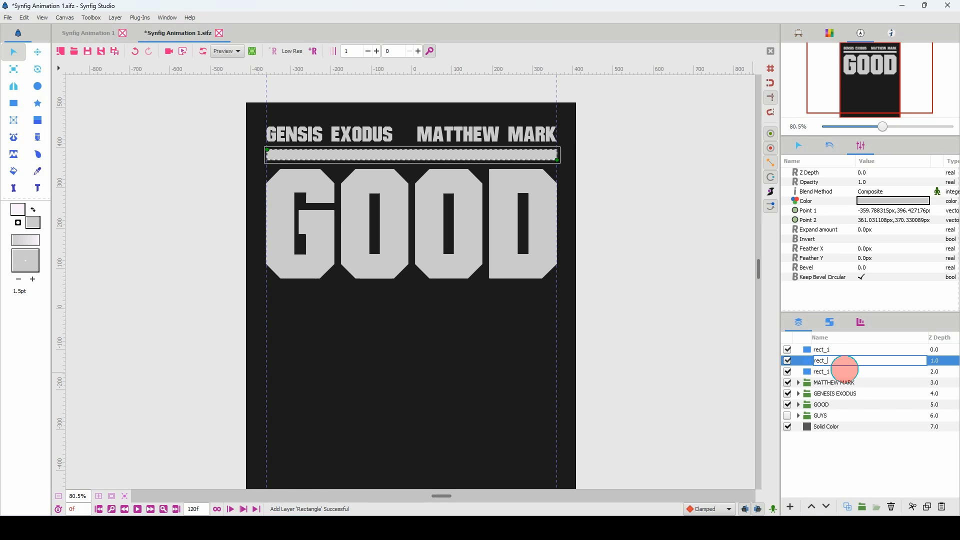
key("Return")
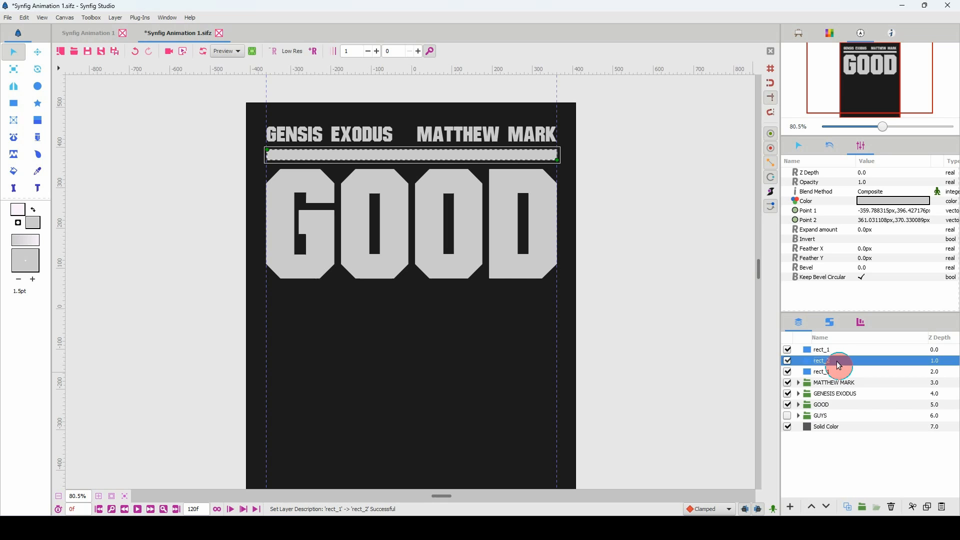
double_click(839, 368)
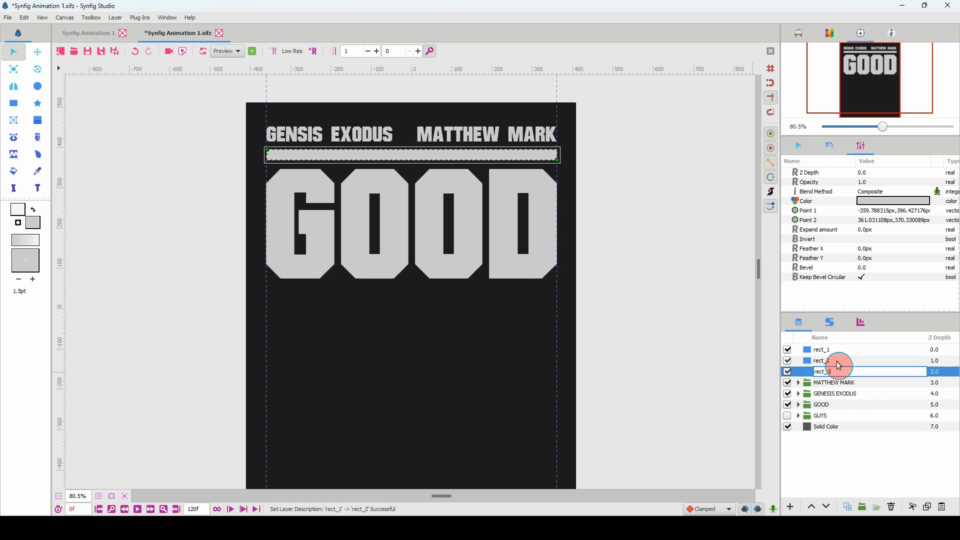
key("Return")
Move rect_2 down below the GOOD title, with its corner points at about -360, 50 px and 361, 24 px
left_click(823, 361)
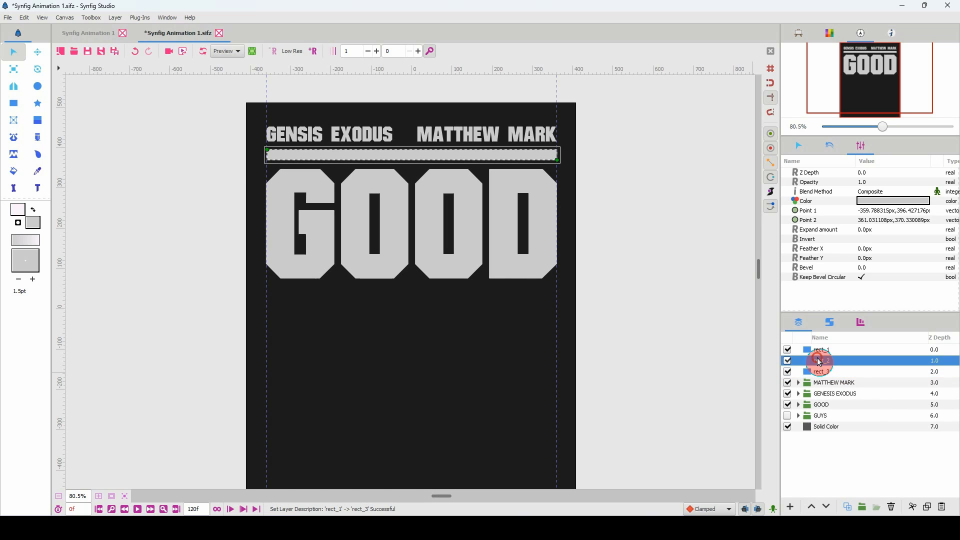
left_click_drag(203, 126, 608, 201)
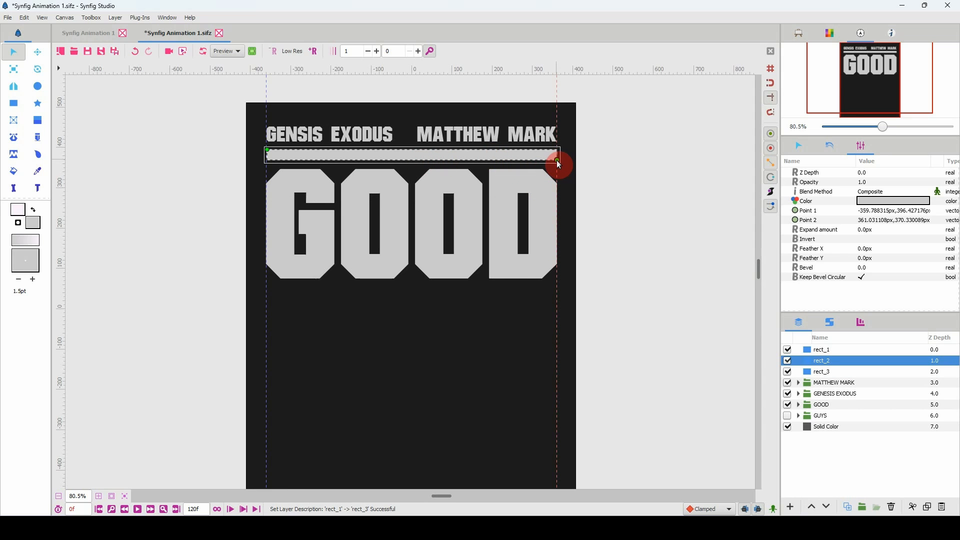
left_click_drag(559, 163, 556, 303)
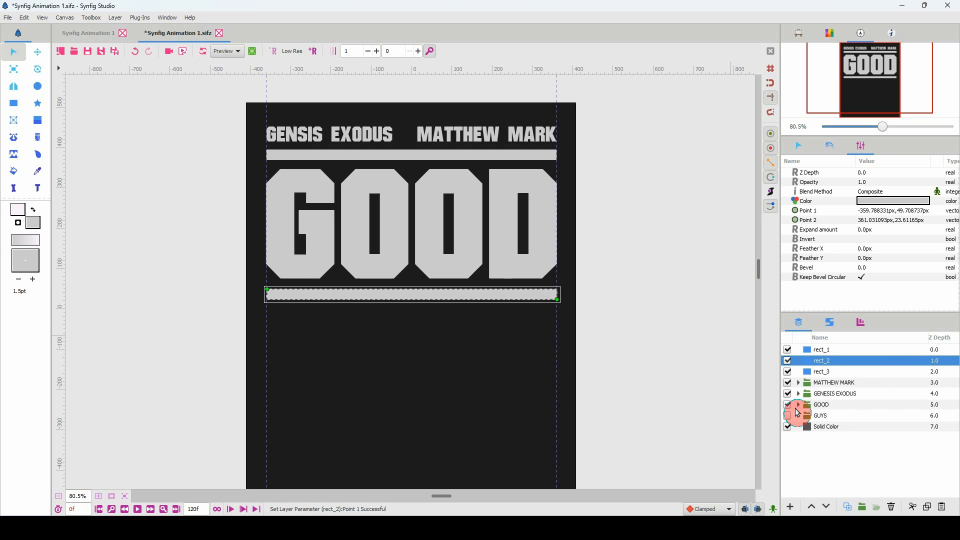
Show the GUYS group and move it down below rect_2, to an offset of about 2, -134 px
left_click(789, 419)
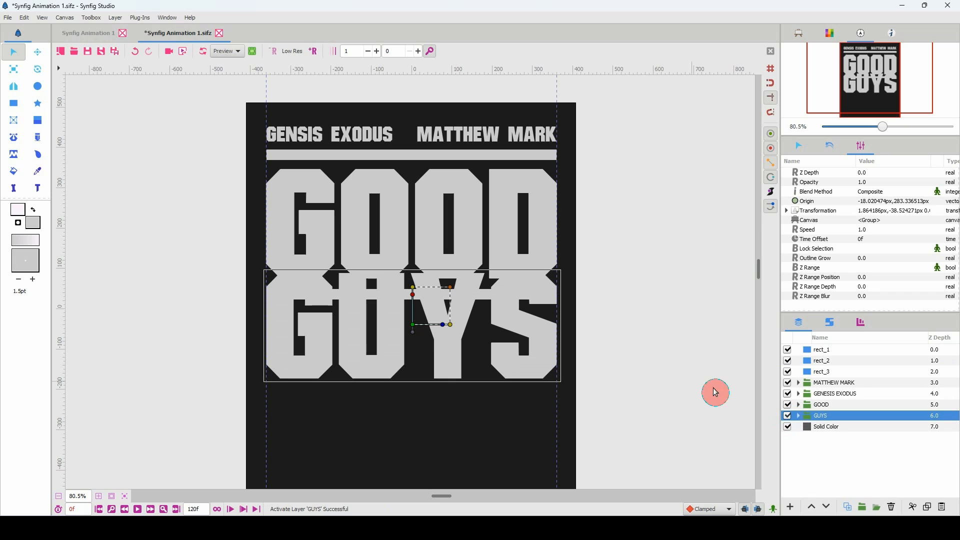
left_click(415, 324)
left_click(414, 326)
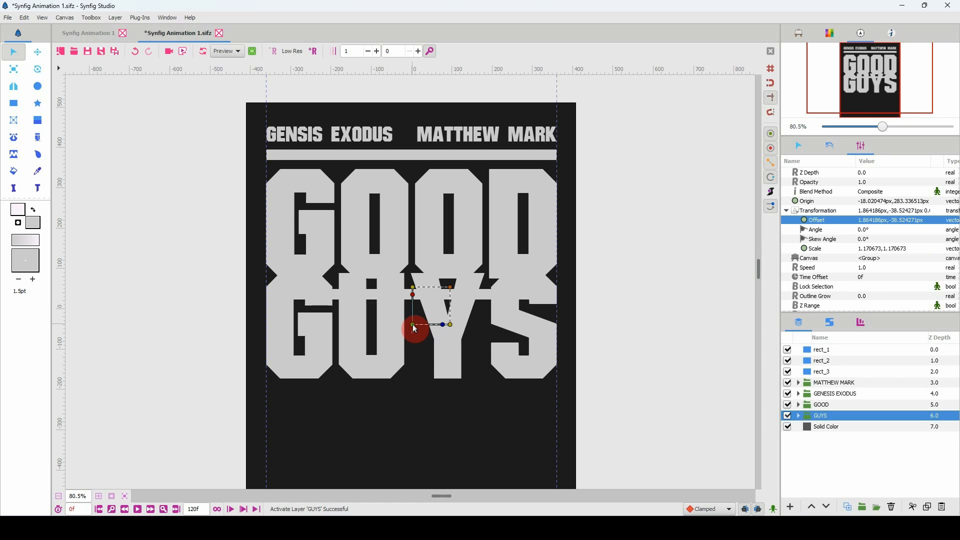
left_click_drag(414, 326, 413, 364)
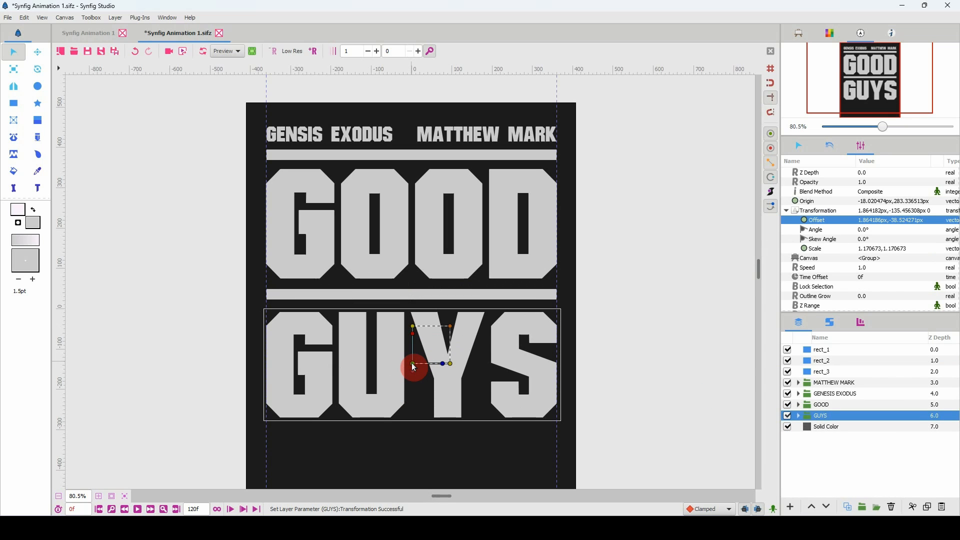
left_click_drag(414, 366, 414, 366)
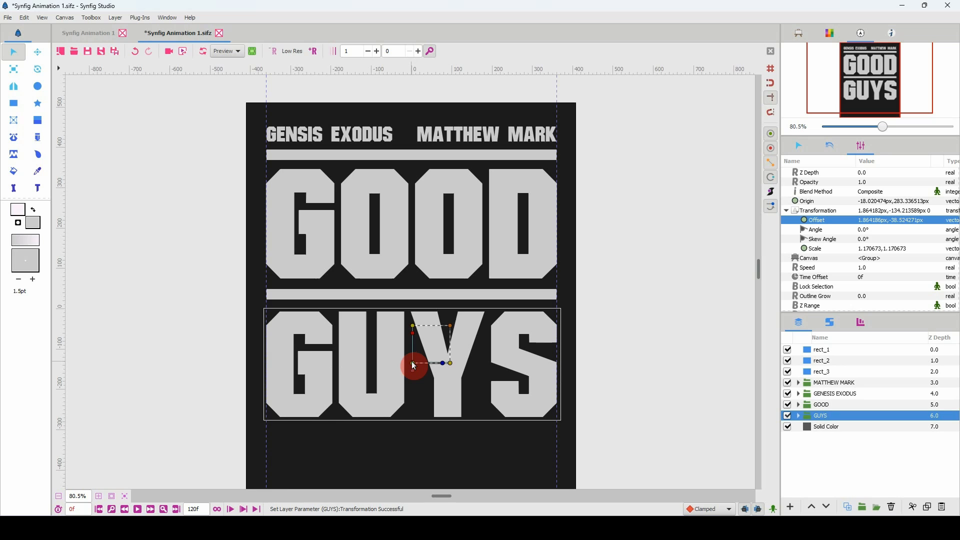
Move rect_3 down below the GUYS title, with its corner points at about -360, -292 px and 361, -318 px
left_click(801, 373)
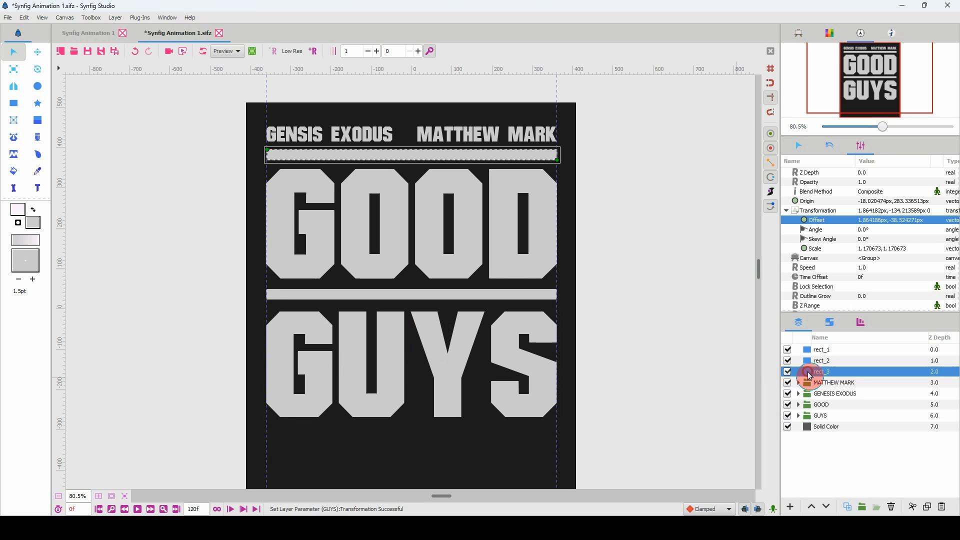
left_click_drag(218, 119, 625, 206)
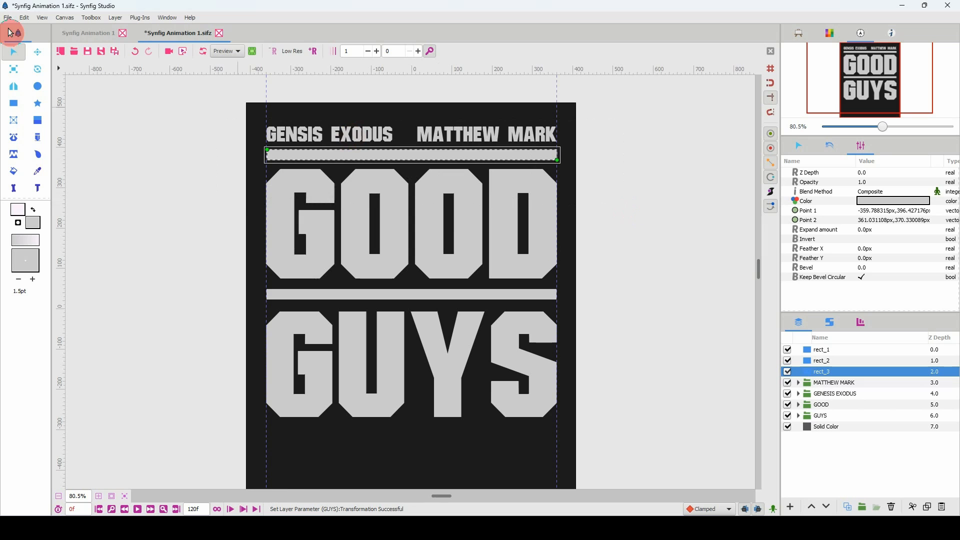
left_click_drag(156, 106, 600, 197)
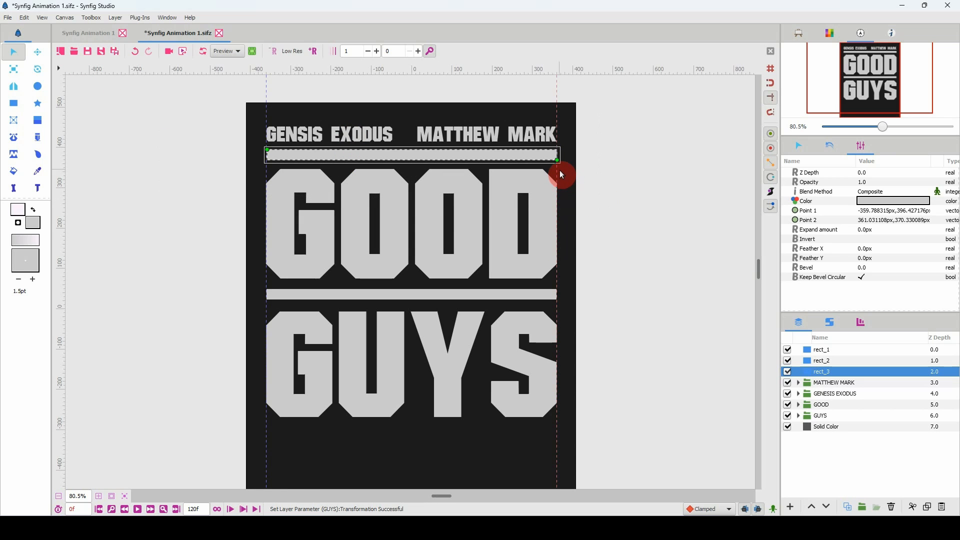
left_click_drag(559, 164, 567, 431)
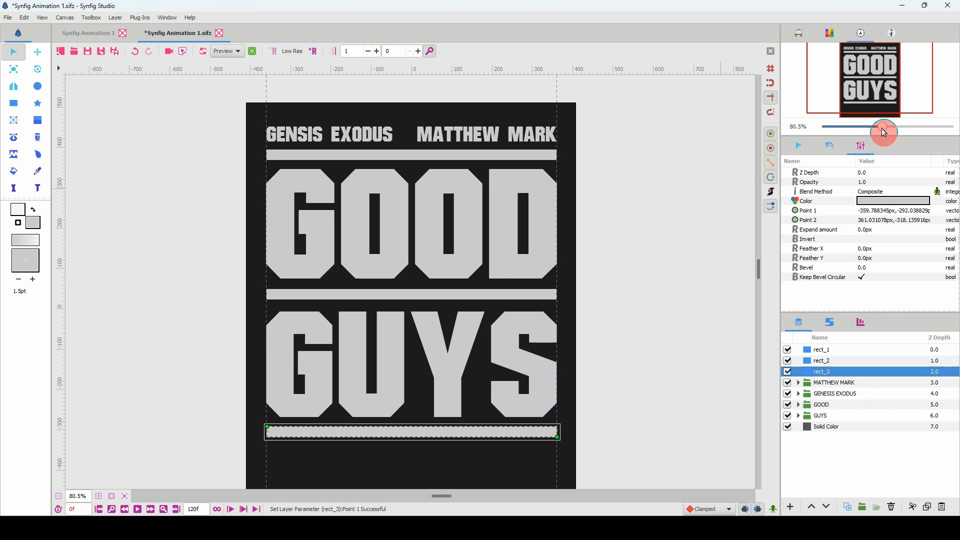
Save the Synfig Animation 1.sifz file
left_click_drag(885, 130, 877, 129)
left_click_drag(459, 290, 484, 246)
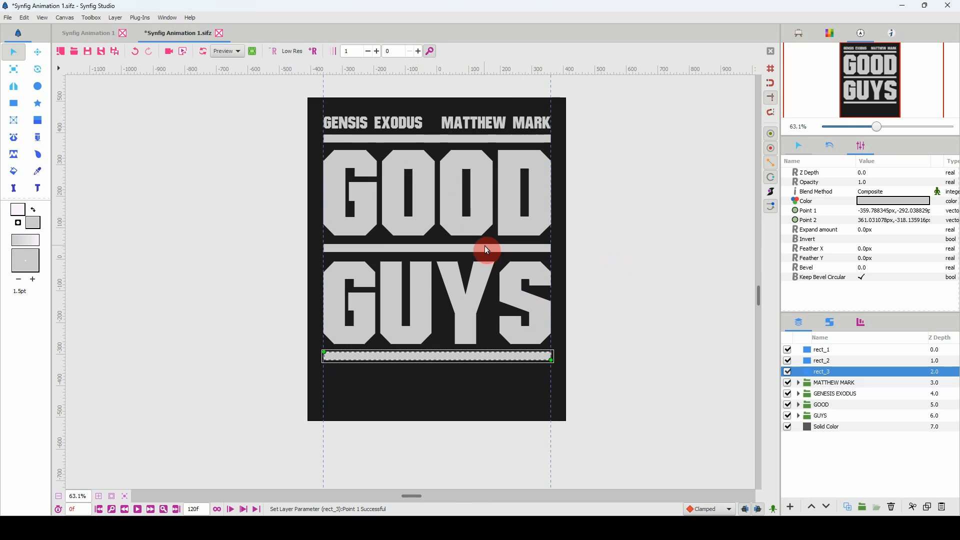
key("ctrl+s")
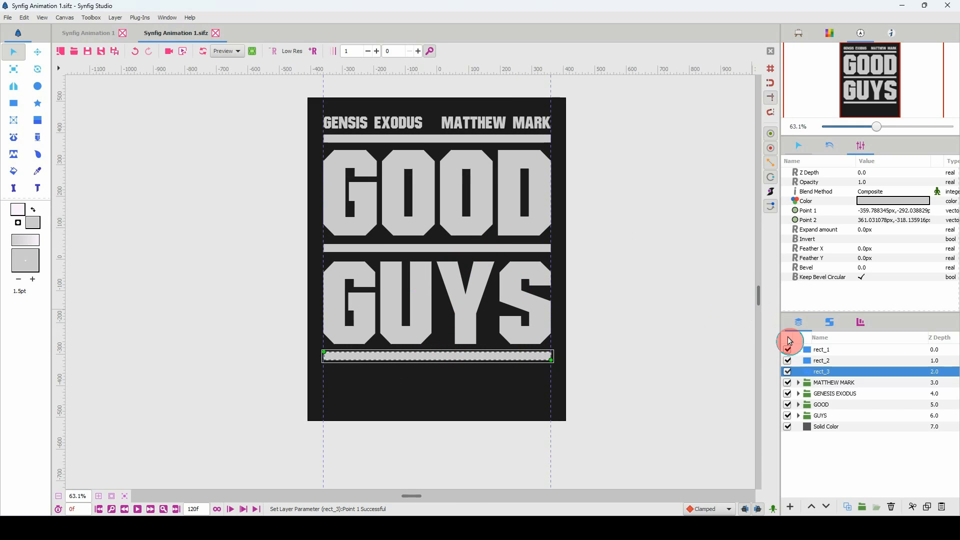
Switch to the browser to examine the layout of the Bad Boys: Ride Or Die reference poster, then return to Synfig Studio
mouse_move(184, 513)
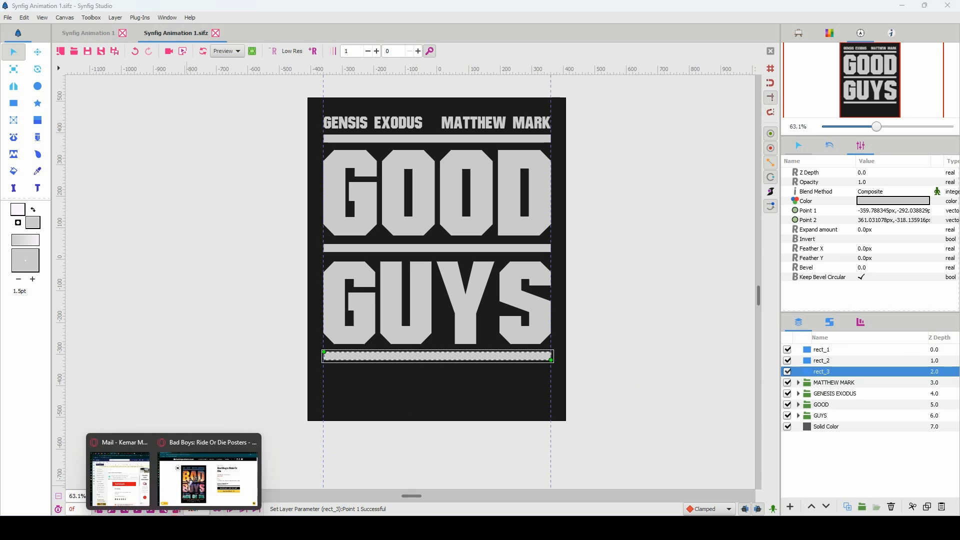
left_click(208, 477)
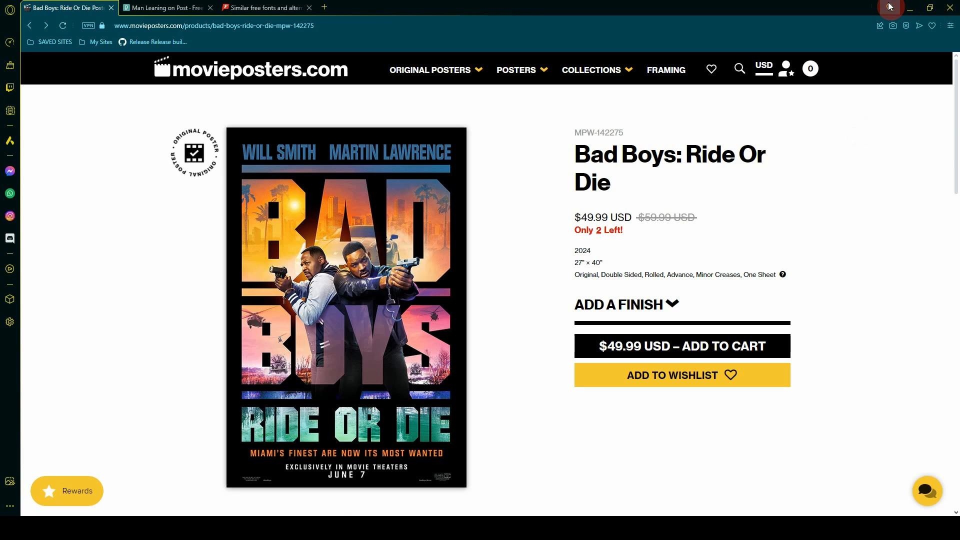
left_click(931, 7)
left_click(910, 7)
Duplicate the GUYS group in the layer list
left_click(806, 393)
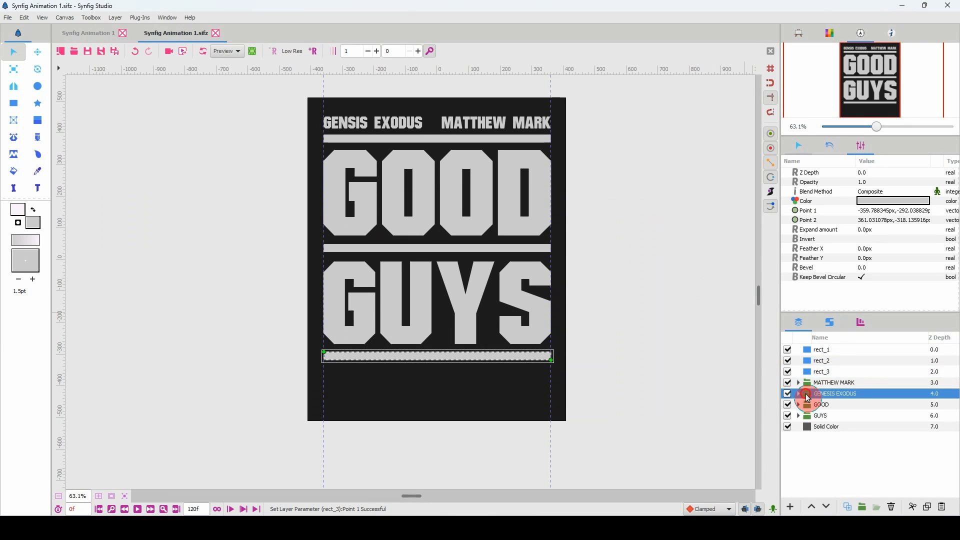
left_click(811, 416)
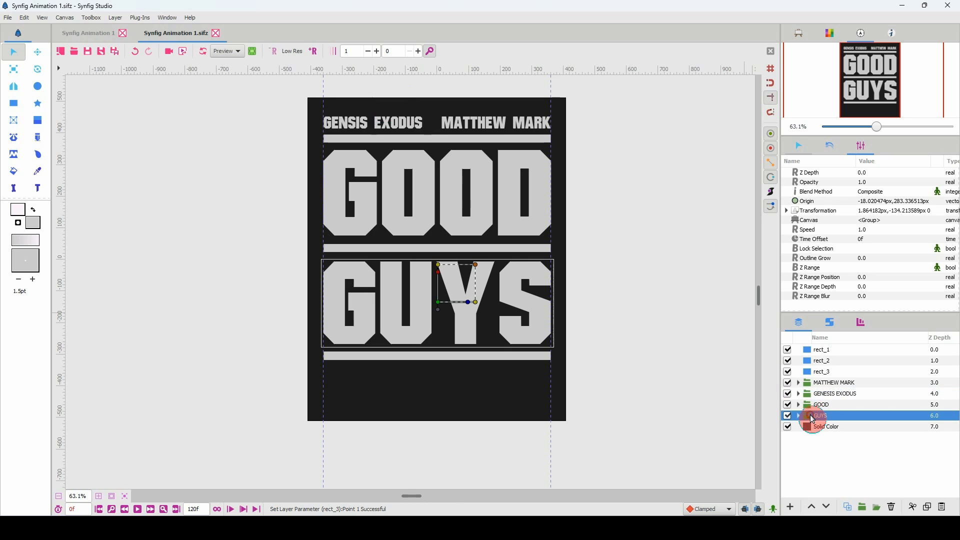
key("ctrl+c")
key("ctrl+v")
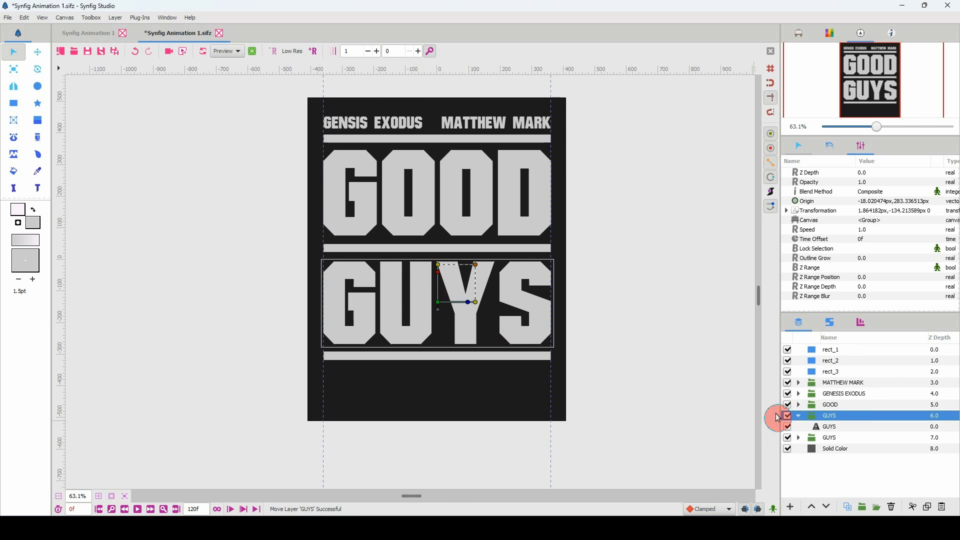
left_click(799, 416)
Move the lower GUYS group below the bottom divider bar and scale it down to about 0.62
left_click(818, 427)
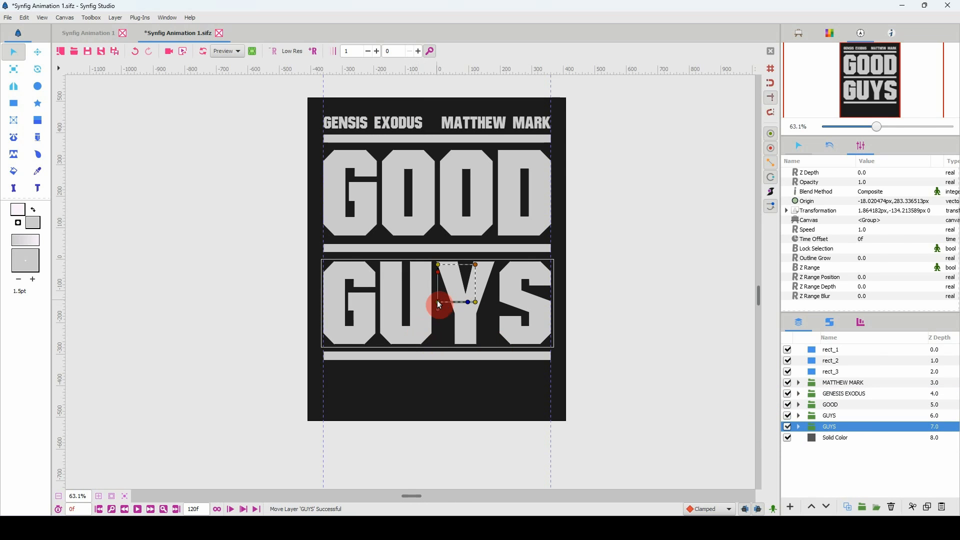
left_click_drag(441, 305, 439, 375)
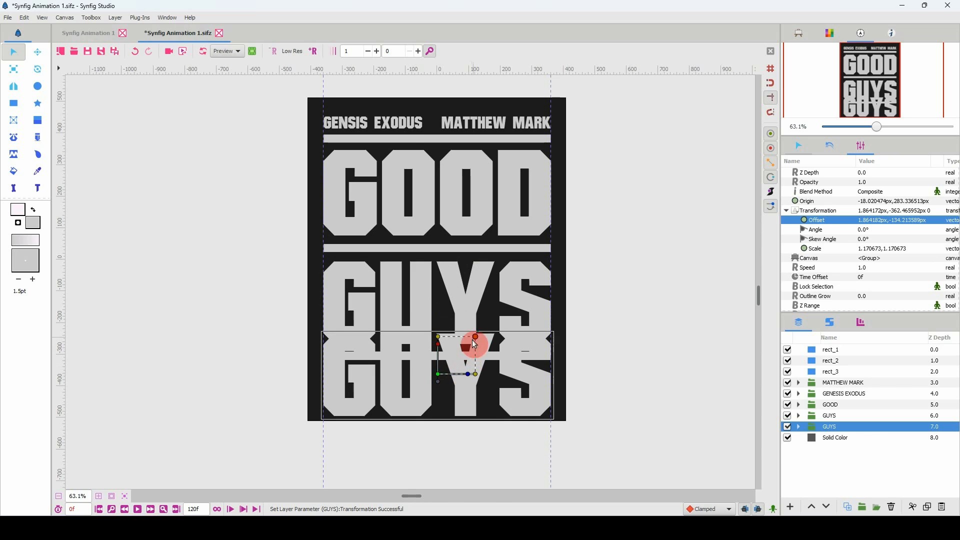
left_click_drag(475, 338, 476, 356)
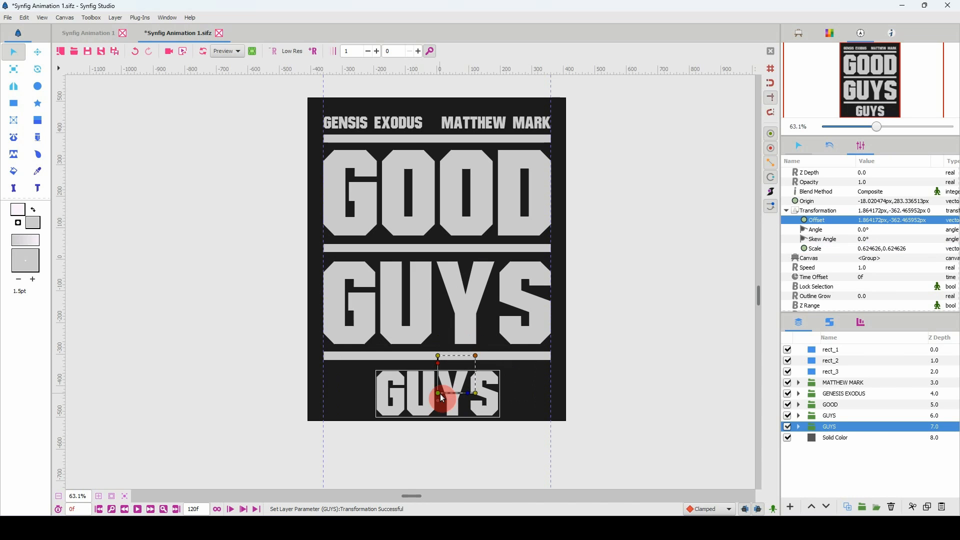
Replace the text of the text layer inside the lower GUYS group with GO AND LIVE
left_click(798, 426)
left_click(820, 438)
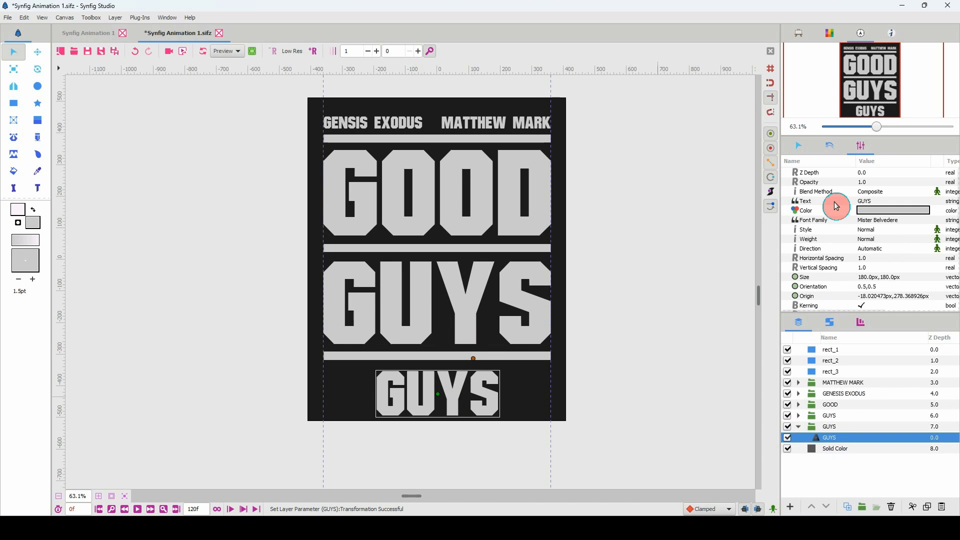
left_click(879, 205)
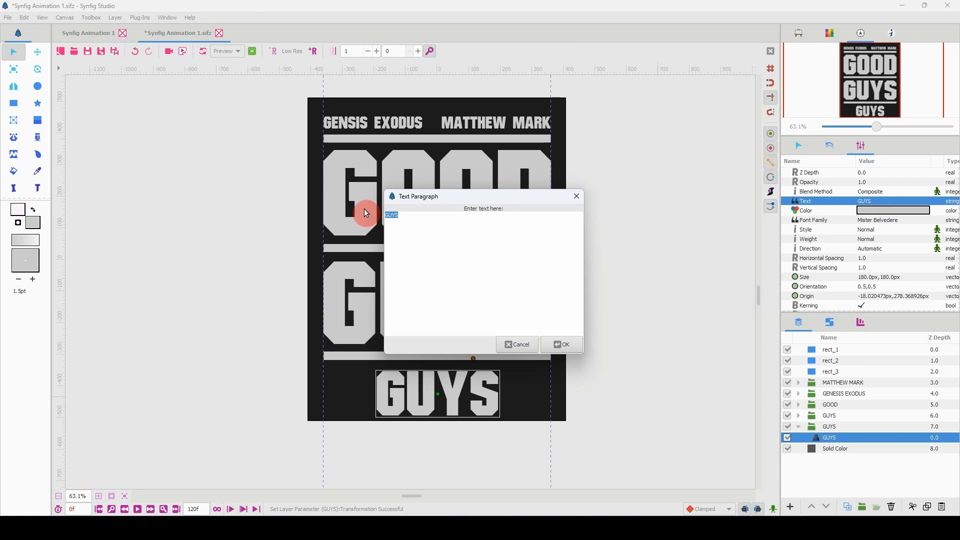
type("GO AND LIVE")
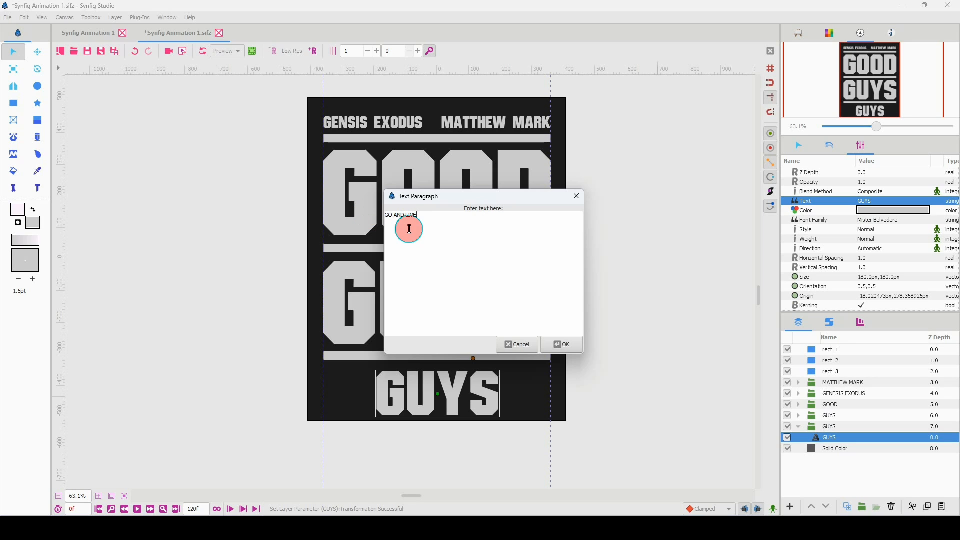
left_click(558, 346)
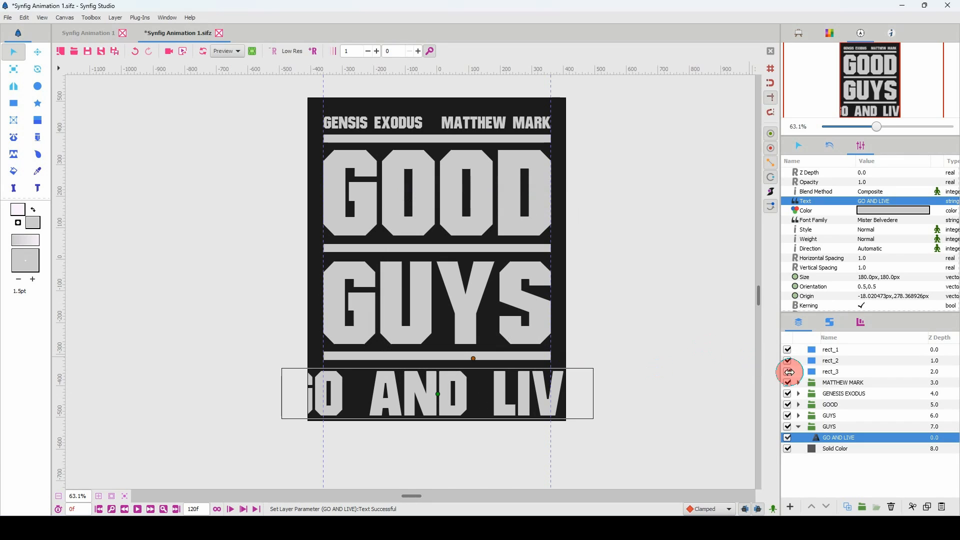
Rename the lower GUYS group that holds the subtitle text as GO AND LIVE
left_click(832, 428)
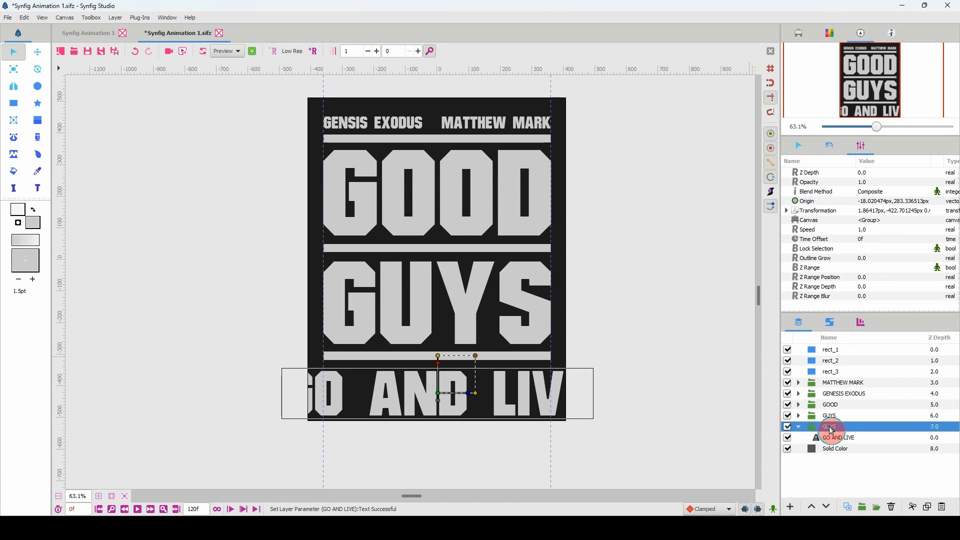
double_click(831, 428)
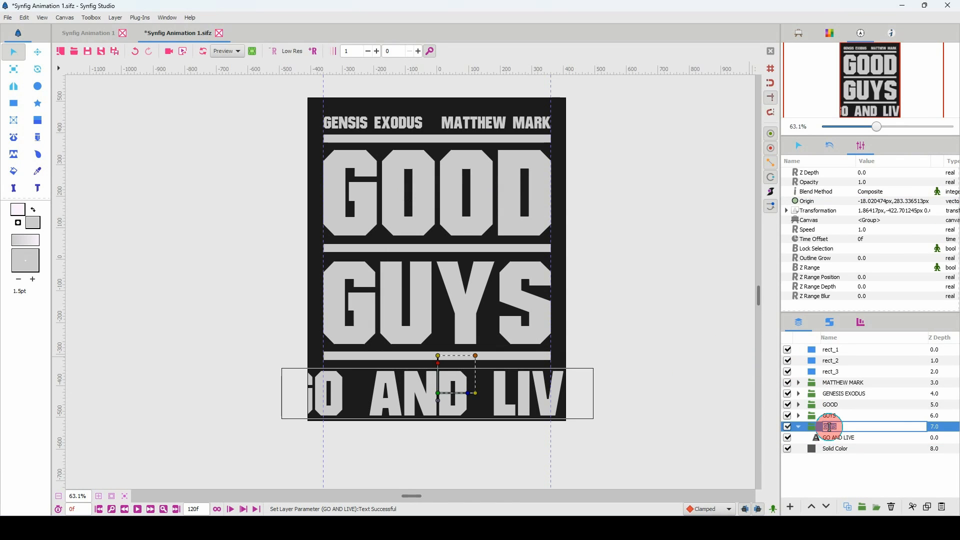
type("GO AND LIVE")
key("Return")
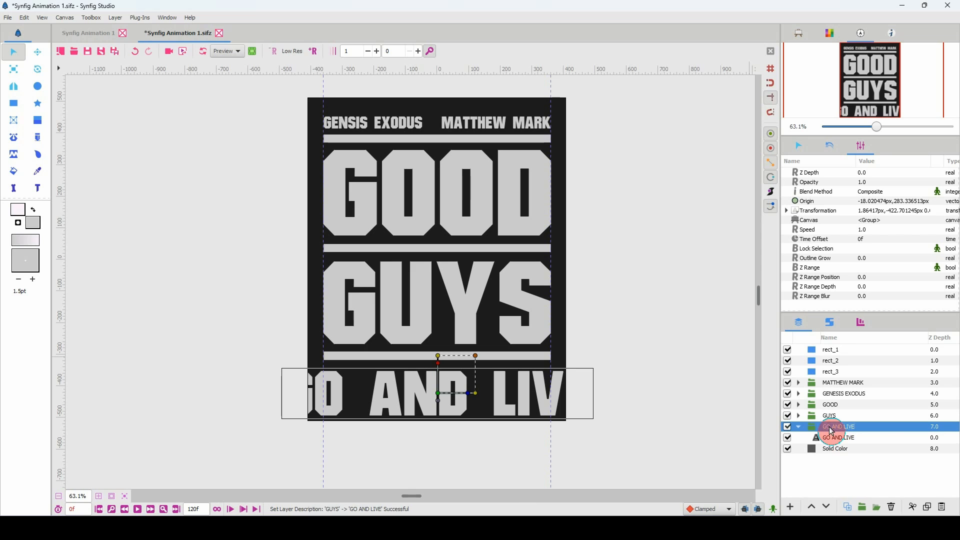
Scale the GO AND LIVE group to about 0.46 and offset it to about 0.28, -406.85 px, fitting it between the guides
left_click_drag(476, 361, 471, 361)
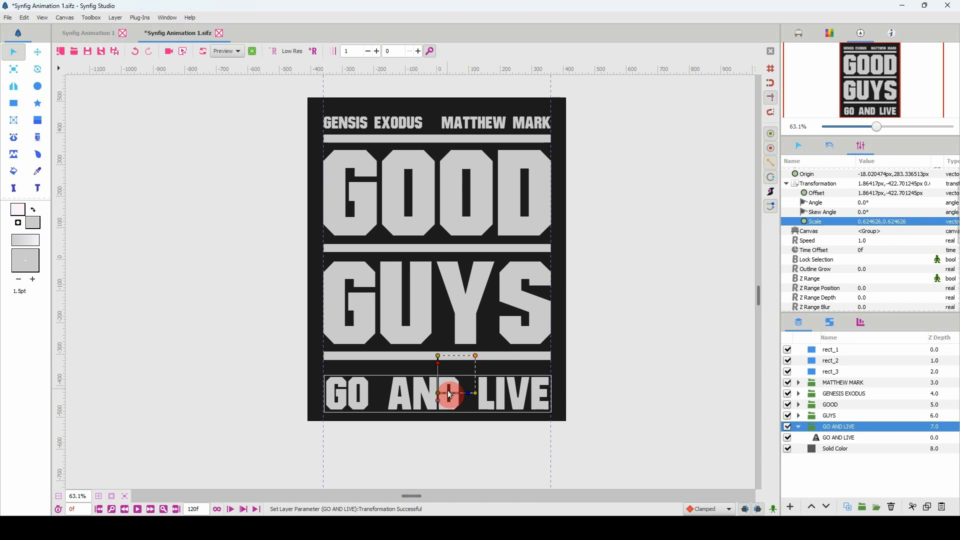
left_click_drag(438, 393, 437, 388)
left_click_drag(474, 352, 475, 352)
left_click(437, 389)
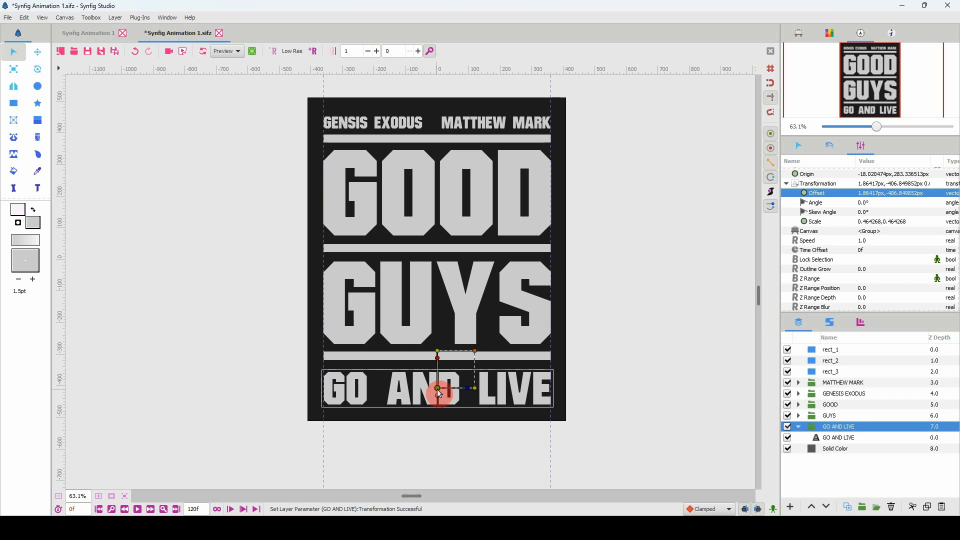
left_click_drag(439, 391, 438, 391)
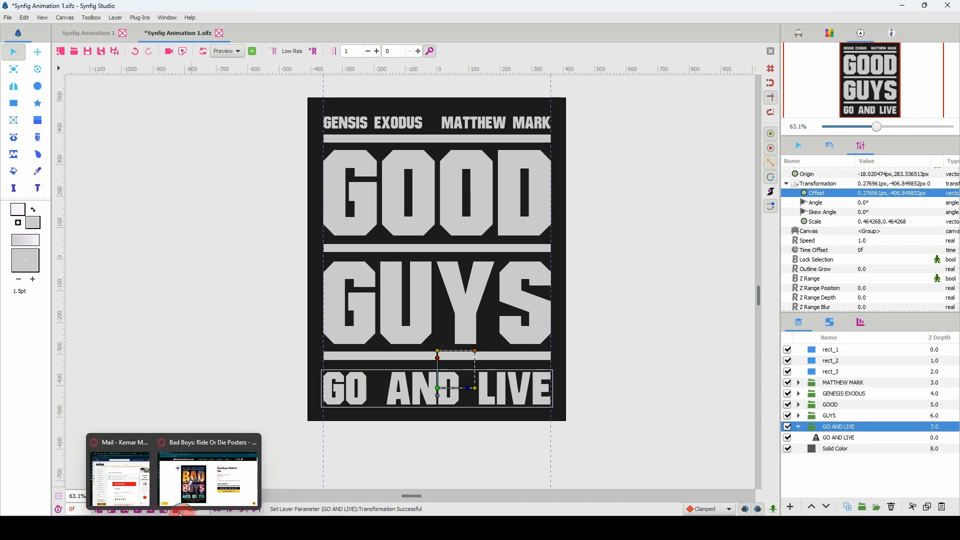
Switch to the browser to examine the subtitle and tagline layout of the Bad Boys: Ride Or Die poster
left_click(195, 484)
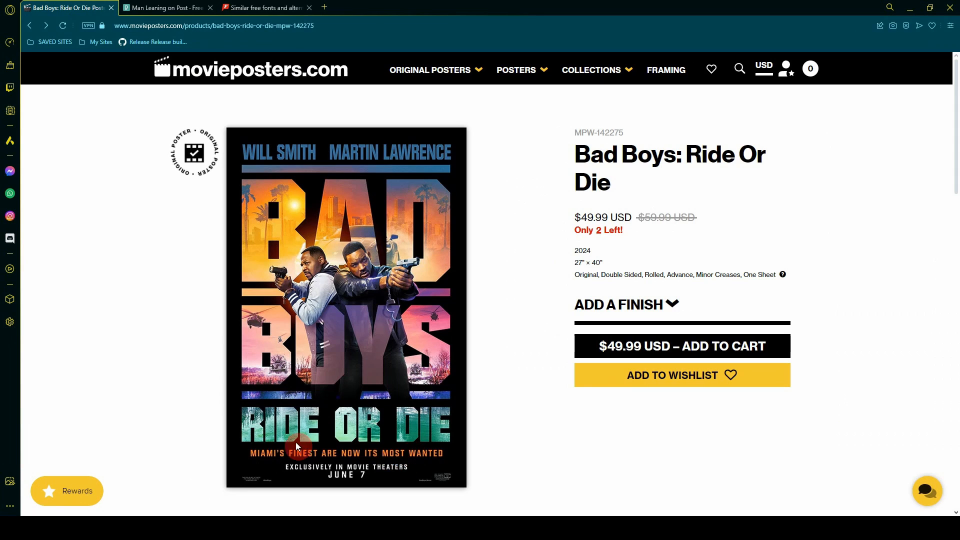